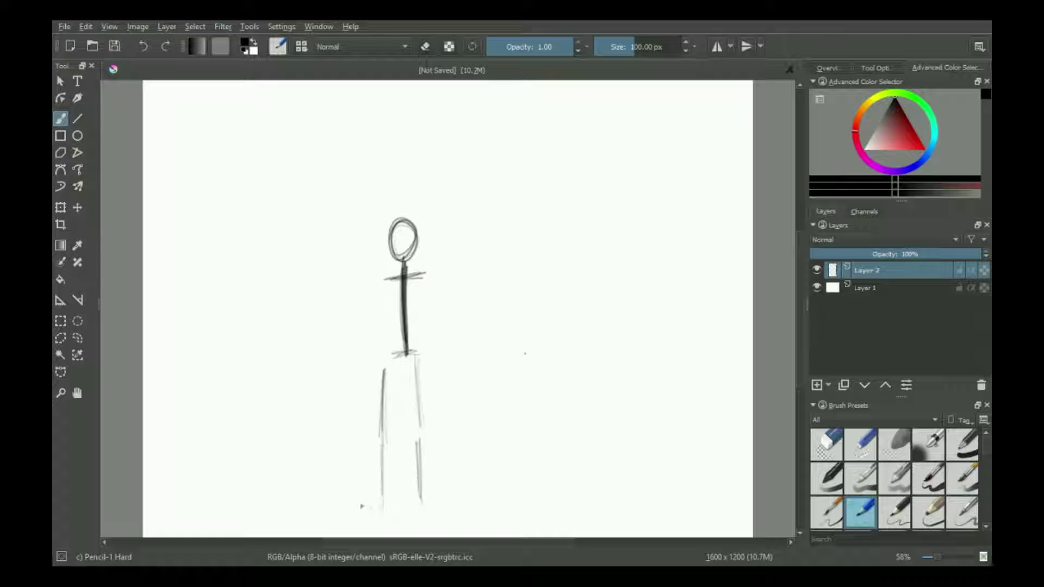
Step: Sketch the shoes and outline both trouser legs up to the waist of the stick figure
mouse_move(374, 506)
mouse_down()
mouse_move(358, 515)
mouse_move(384, 507)
mouse_move(366, 515)
mouse_up()
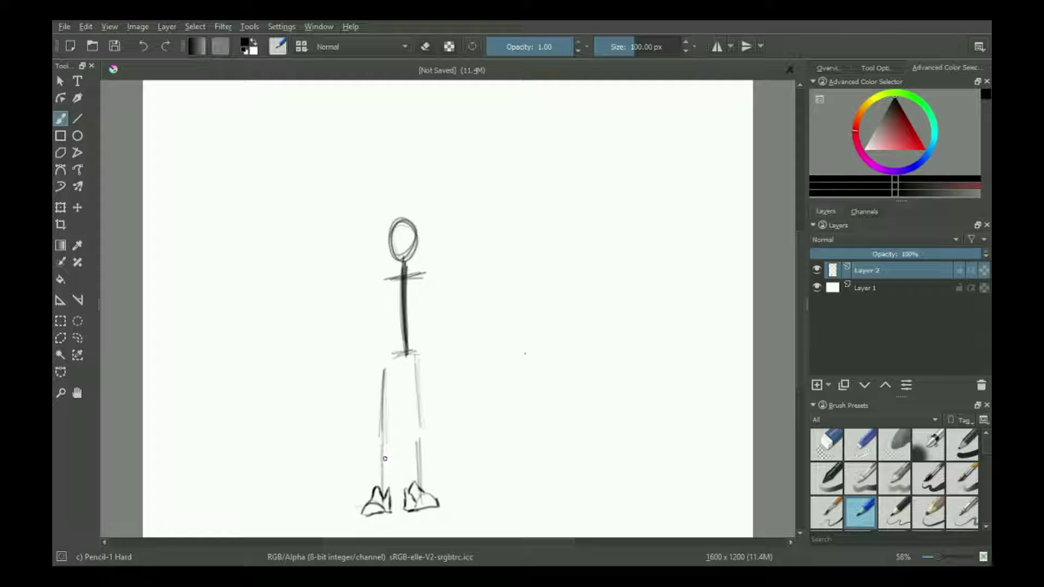
drag(379, 481, 378, 449)
drag(389, 486, 395, 416)
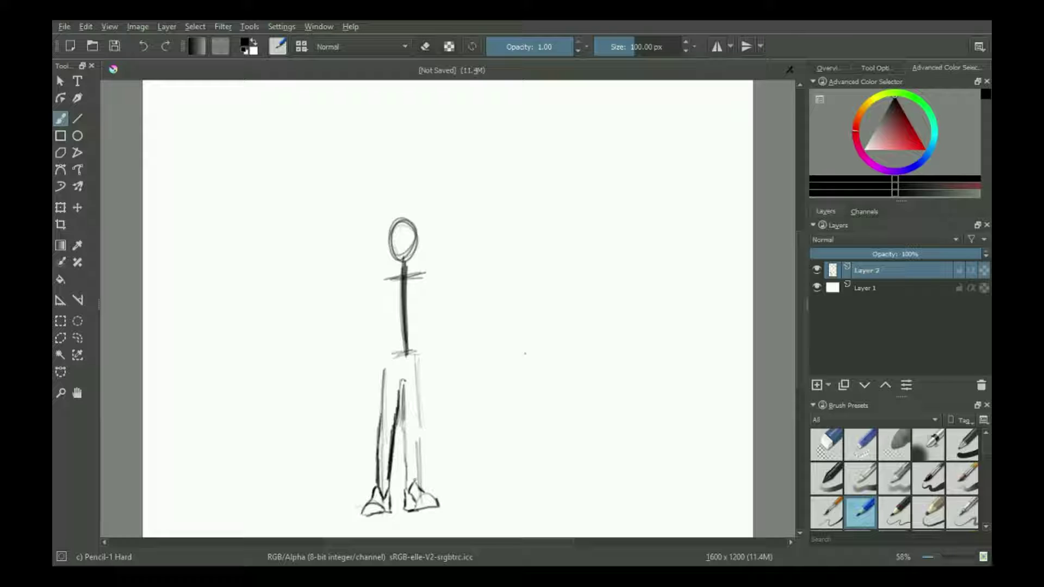
mouse_move(420, 422)
mouse_down()
mouse_move(416, 358)
mouse_move(399, 359)
mouse_move(412, 351)
mouse_move(386, 361)
mouse_up()
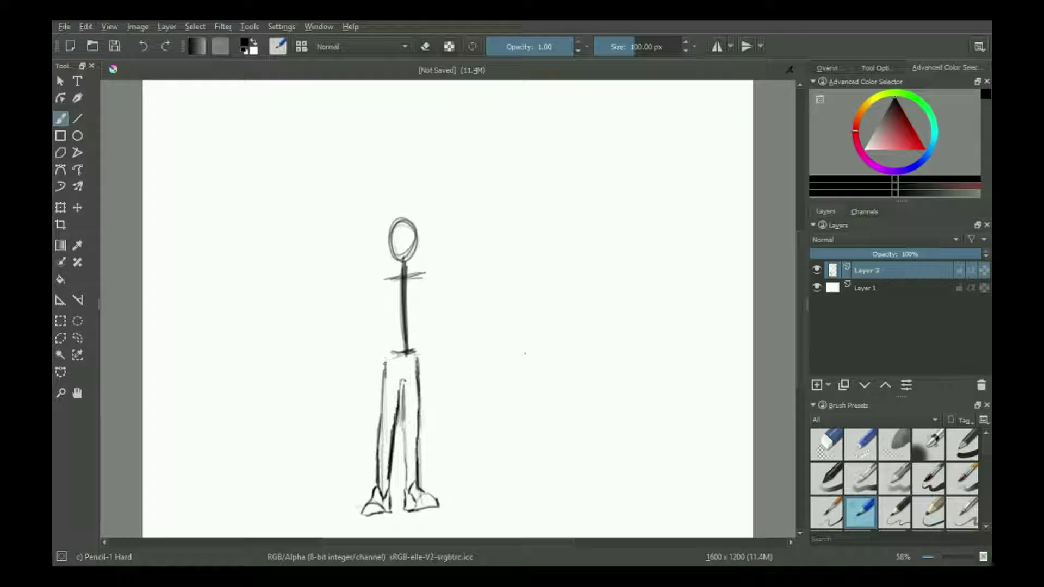
Step: Outline both sides of the torso between the shoulder line and the waist
scroll(404, 318, up, 2)
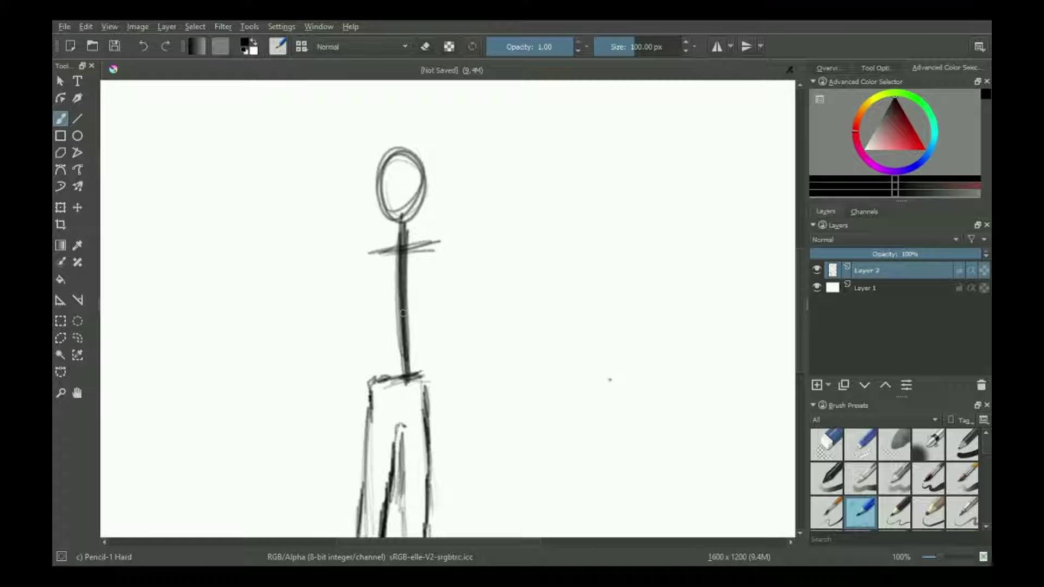
drag(364, 382, 369, 261)
drag(419, 338, 427, 247)
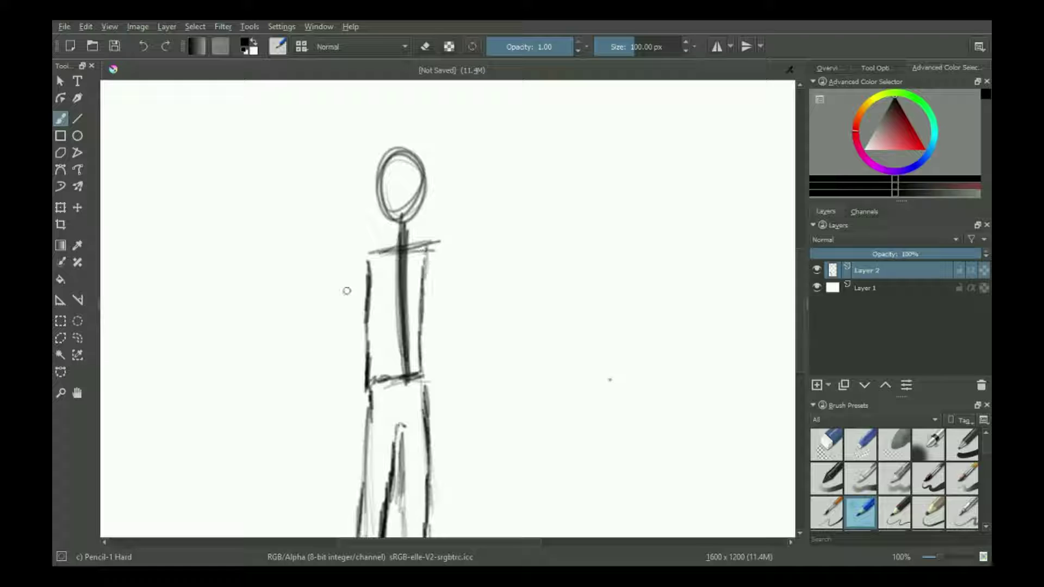
Step: Erase the oval head sketch using the brush in eraser mode
click(77, 354)
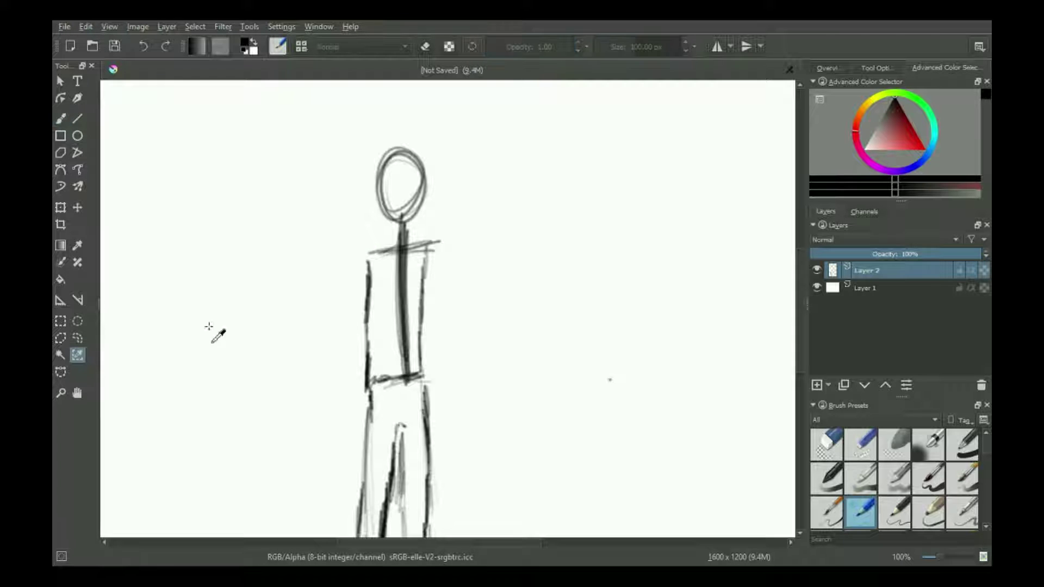
click(61, 120)
key(e)
mouse_move(389, 148)
mouse_down()
mouse_move(370, 181)
mouse_move(420, 135)
mouse_move(365, 194)
mouse_move(422, 140)
mouse_move(373, 205)
mouse_move(423, 157)
mouse_move(414, 175)
mouse_move(438, 168)
mouse_move(385, 216)
mouse_move(415, 193)
mouse_move(419, 204)
mouse_move(393, 218)
mouse_up()
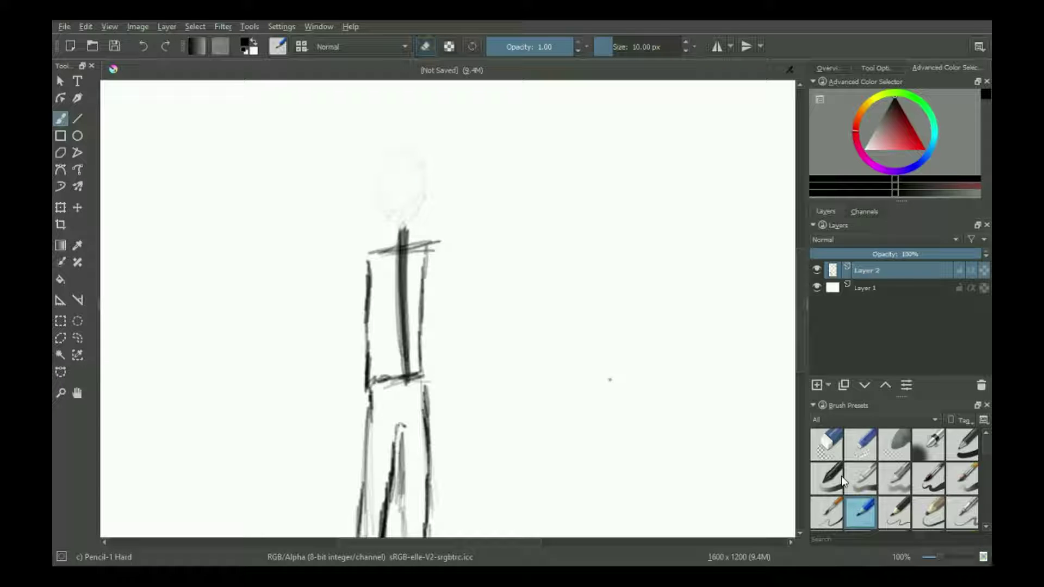
Step: Draw the bent arm on the figure's left side as viewed, and erase the spine and overlapping lines with the Eraser Small preset
drag(356, 271, 343, 324)
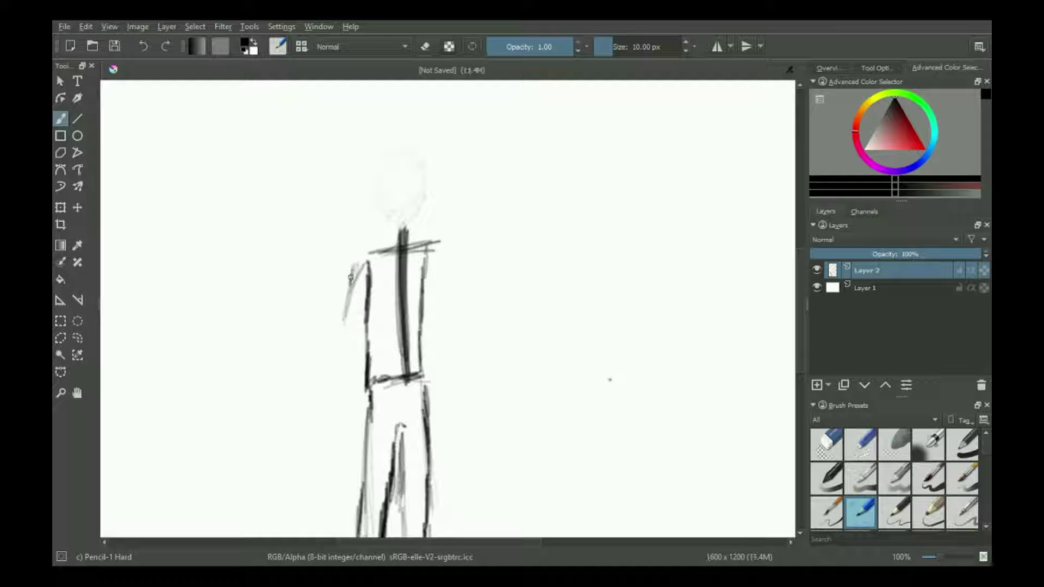
mouse_move(359, 257)
mouse_down()
mouse_move(342, 326)
mouse_move(365, 355)
mouse_move(391, 356)
mouse_move(366, 305)
mouse_move(370, 336)
mouse_move(383, 341)
mouse_move(381, 330)
mouse_up()
click(861, 445)
mouse_move(408, 366)
mouse_down()
mouse_move(402, 255)
mouse_move(389, 267)
mouse_move(362, 266)
mouse_move(349, 317)
mouse_up()
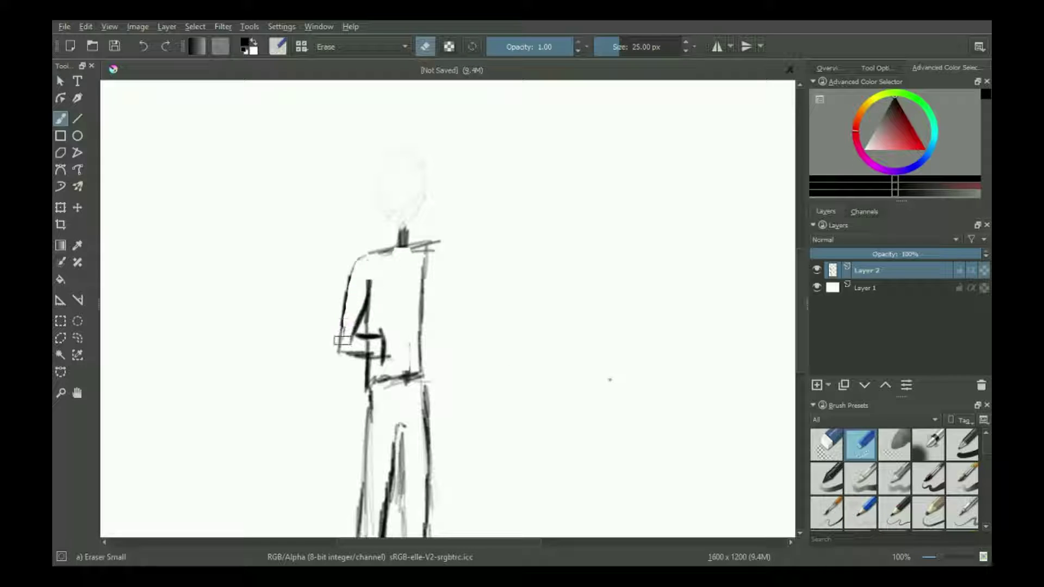
drag(368, 341, 367, 354)
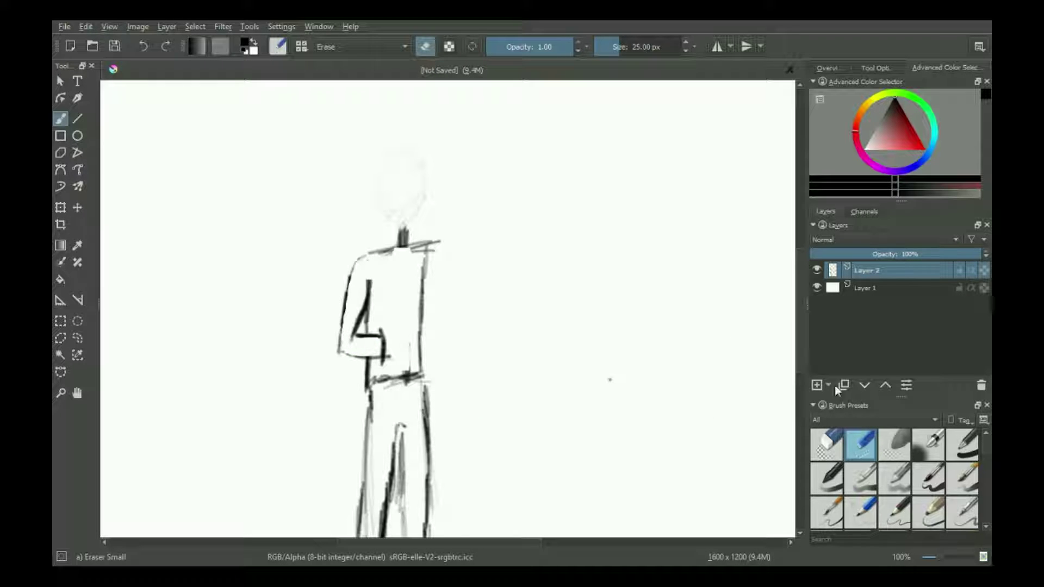
Step: Draw the matching bent arm on the other side with Pencil-1 Hard, and erase the neck and shoulder guidelines
click(855, 509)
drag(434, 254, 445, 312)
mouse_move(415, 355)
mouse_down()
mouse_move(449, 354)
mouse_move(420, 355)
mouse_move(427, 309)
mouse_up()
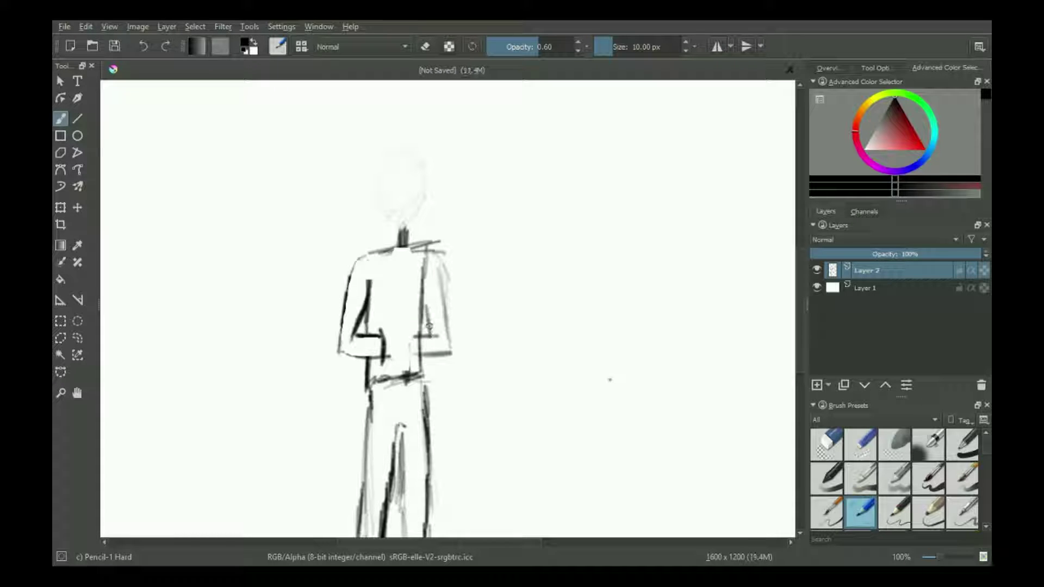
click(846, 457)
mouse_move(434, 243)
mouse_down()
mouse_move(453, 276)
mouse_move(453, 298)
mouse_move(443, 268)
mouse_move(403, 237)
mouse_move(407, 220)
mouse_move(393, 250)
mouse_up()
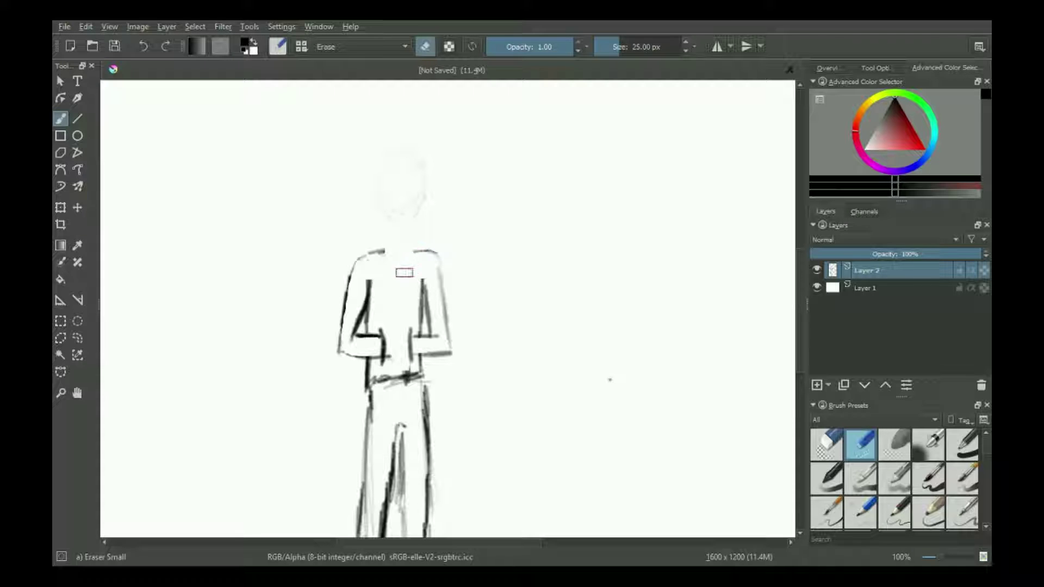
Step: Draw the hood and collar around the neck with Pencil-1 Hard, undoing the unwanted neckline strokes
key(slash)
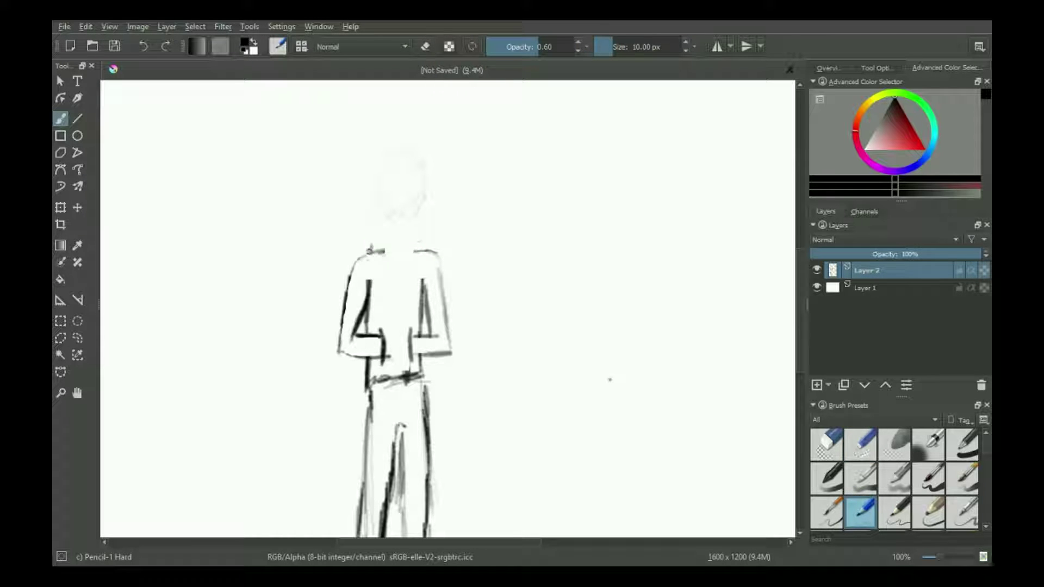
drag(386, 242, 394, 229)
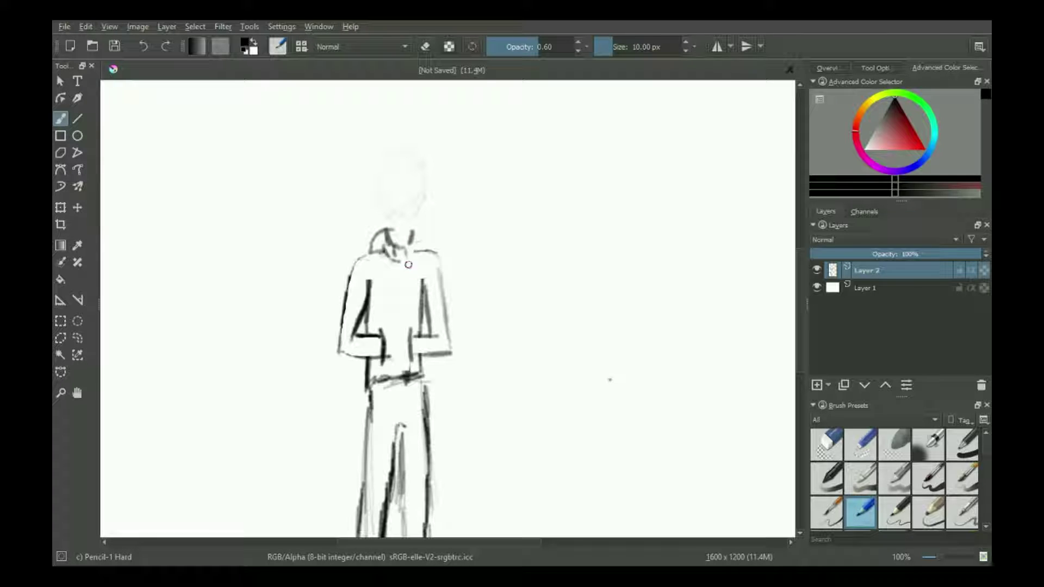
key(ctrl+z)
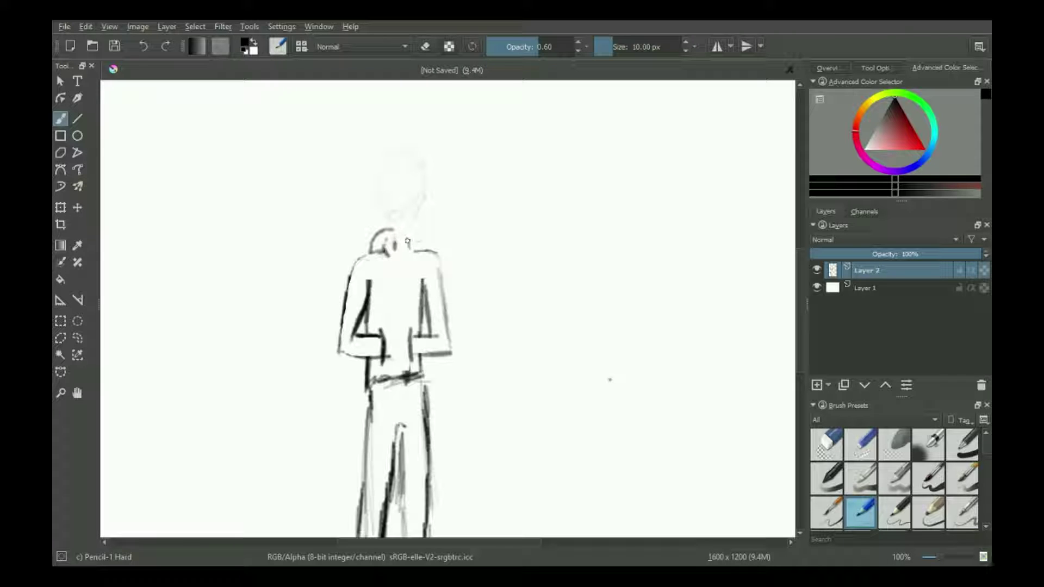
drag(389, 264, 393, 255)
key(ctrl+z)
Step: Draw a new head above the collar with jaw, ear, glasses, mouth, rounded skull and hairline
scroll(395, 223, up, 2)
mouse_move(406, 255)
mouse_down()
mouse_move(434, 229)
mouse_move(427, 202)
mouse_up()
mouse_move(385, 233)
mouse_down()
mouse_move(372, 210)
mouse_move(386, 234)
mouse_move(415, 191)
mouse_move(418, 215)
mouse_up()
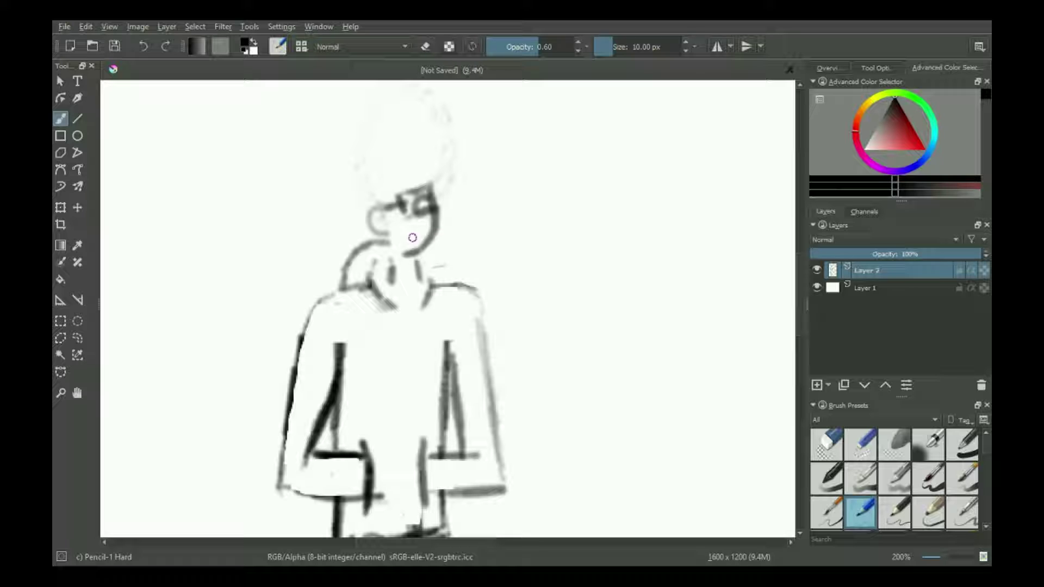
mouse_move(368, 235)
mouse_down()
mouse_move(350, 186)
mouse_move(377, 172)
mouse_move(426, 177)
mouse_move(379, 158)
mouse_move(363, 168)
mouse_move(411, 162)
mouse_move(352, 192)
mouse_up()
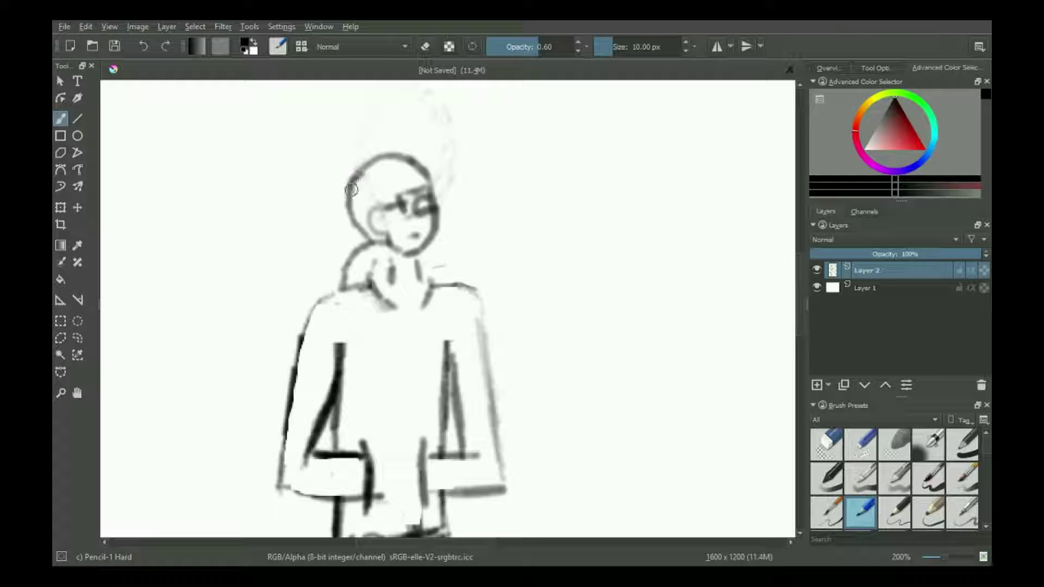
mouse_move(416, 169)
mouse_down()
mouse_move(379, 191)
mouse_move(378, 206)
mouse_move(387, 196)
mouse_up()
Step: Shade the hair area of the head with dark pencil strokes, leaving the face blank
scroll(400, 253, down, 4)
scroll(408, 268, up, 3)
scroll(366, 172, up, 2)
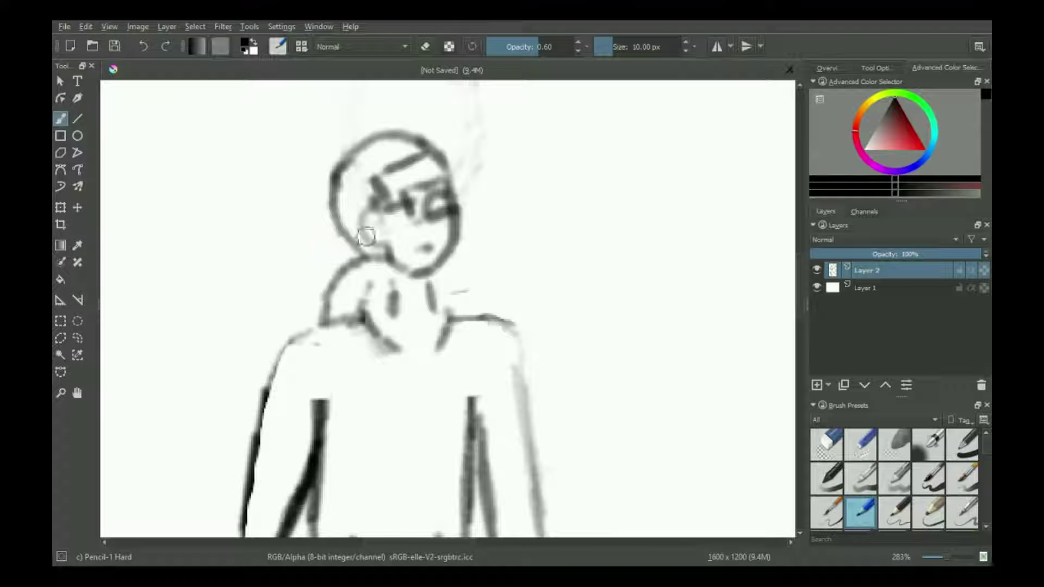
mouse_move(368, 249)
mouse_down()
mouse_move(356, 225)
mouse_move(346, 228)
mouse_move(362, 179)
mouse_move(340, 212)
mouse_move(353, 177)
mouse_move(383, 150)
mouse_move(413, 144)
mouse_move(360, 158)
mouse_move(342, 189)
mouse_move(395, 133)
mouse_move(411, 147)
mouse_up()
scroll(410, 147, down, 6)
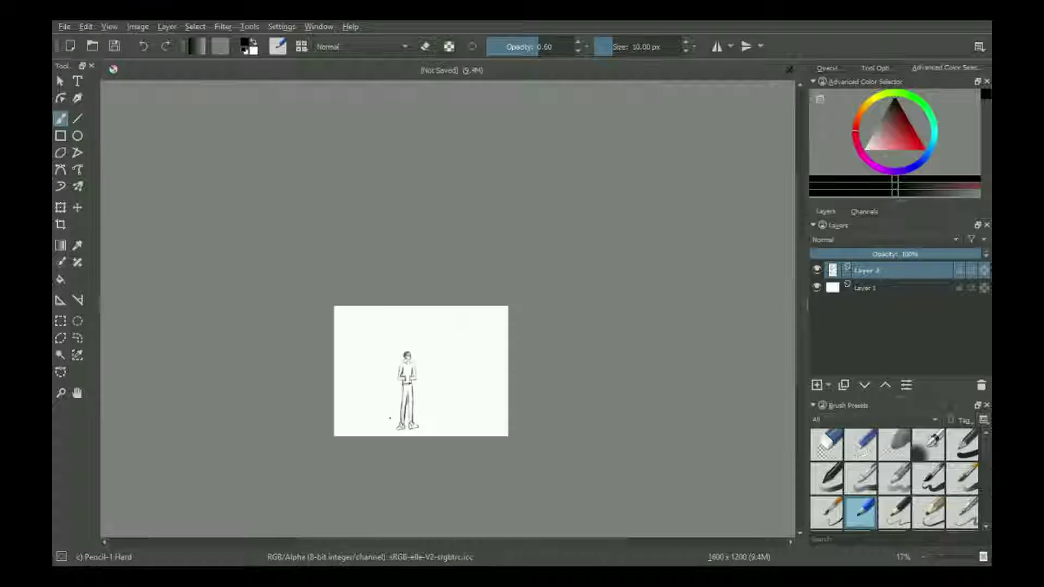
Step: Pick a medium brown skin colour and add a new paint layer between the sketch layer and Layer 1
scroll(464, 266, up, 4)
click(866, 107)
drag(912, 147, 904, 128)
click(861, 118)
click(899, 123)
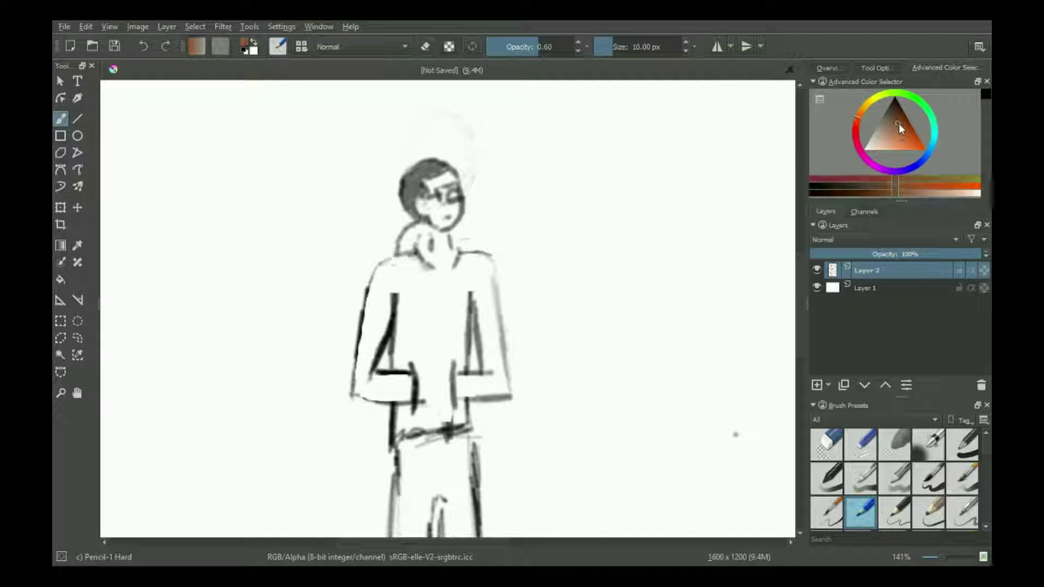
scroll(408, 245, up, 2)
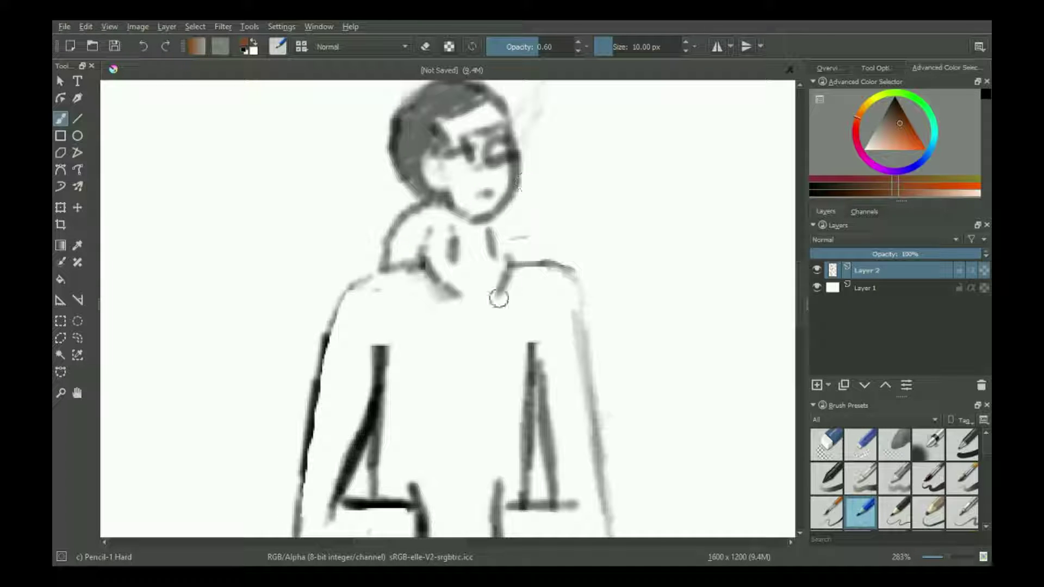
click(870, 288)
click(817, 385)
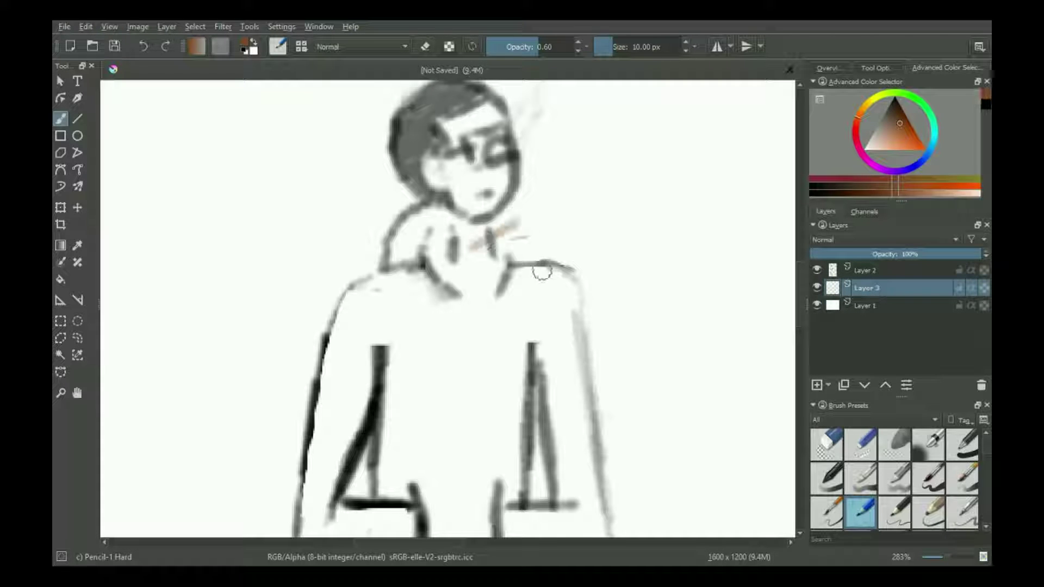
Step: Fill the figure's neck and face with the brown skin colour on the new layer
mouse_move(464, 263)
mouse_down()
mouse_move(459, 224)
mouse_move(476, 228)
mouse_move(470, 265)
mouse_move(456, 267)
mouse_move(485, 260)
mouse_up()
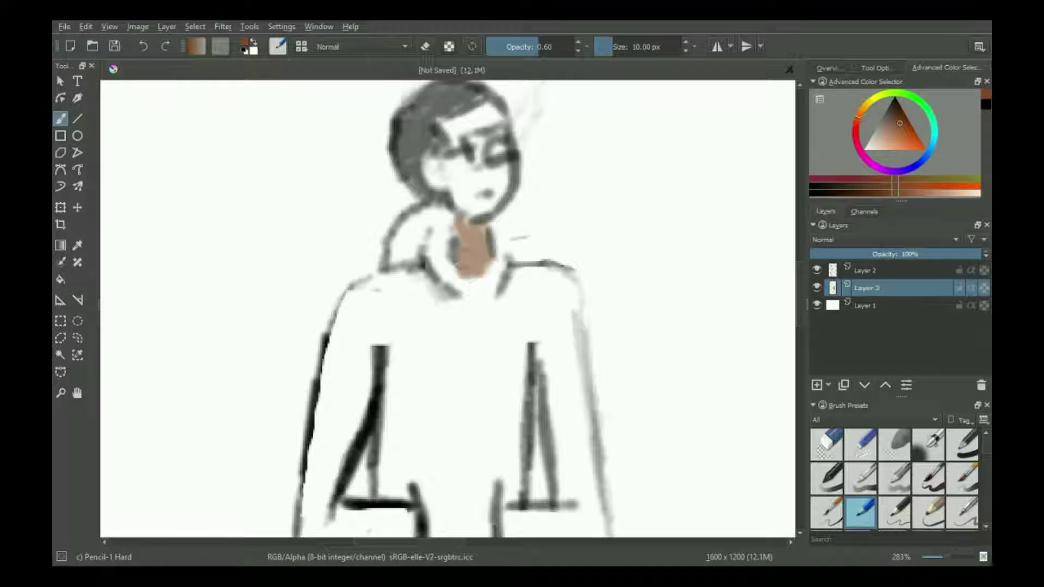
mouse_move(438, 182)
mouse_down()
mouse_move(462, 172)
mouse_move(462, 199)
mouse_move(490, 189)
mouse_move(475, 209)
mouse_move(463, 204)
mouse_move(478, 208)
mouse_move(501, 185)
mouse_move(501, 175)
mouse_move(450, 163)
mouse_move(459, 163)
mouse_move(450, 129)
mouse_move(485, 118)
mouse_move(488, 106)
mouse_move(491, 117)
mouse_move(457, 131)
mouse_move(486, 103)
mouse_move(497, 111)
mouse_move(495, 147)
mouse_up()
scroll(511, 354, down, 6)
scroll(496, 390, up, 5)
scroll(497, 81, up, 1)
scroll(515, 121, down, 1)
scroll(515, 121, up, 4)
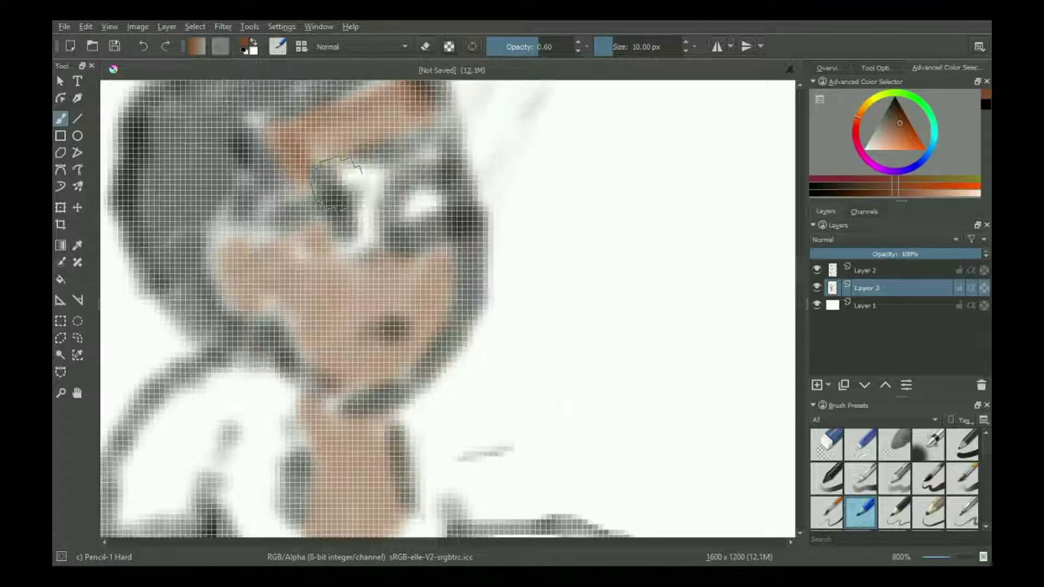
Step: Touch up the skin colour around the ear and cheek, erasing paint that spills past the outline
drag(285, 308, 268, 319)
key(e)
drag(263, 318, 247, 313)
drag(310, 333, 400, 354)
key(e)
mouse_move(399, 165)
mouse_down()
mouse_move(394, 177)
mouse_move(476, 153)
mouse_up()
Step: Switch the colour to black and touch up the glasses and the outer edge of the face
click(893, 98)
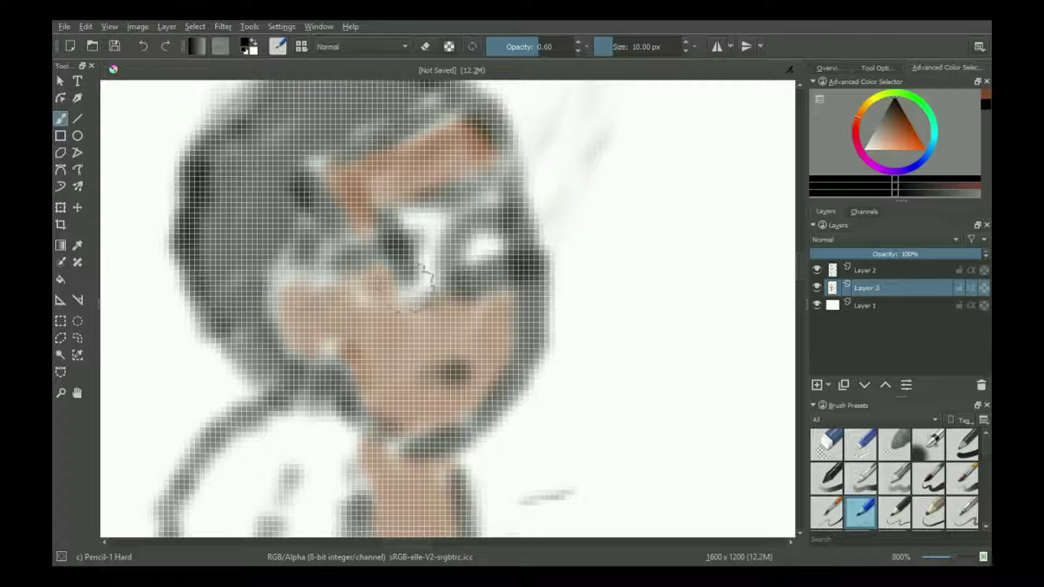
drag(422, 286, 415, 302)
mouse_move(540, 204)
mouse_down()
mouse_move(550, 264)
mouse_move(536, 353)
mouse_up()
scroll(529, 361, up, 1)
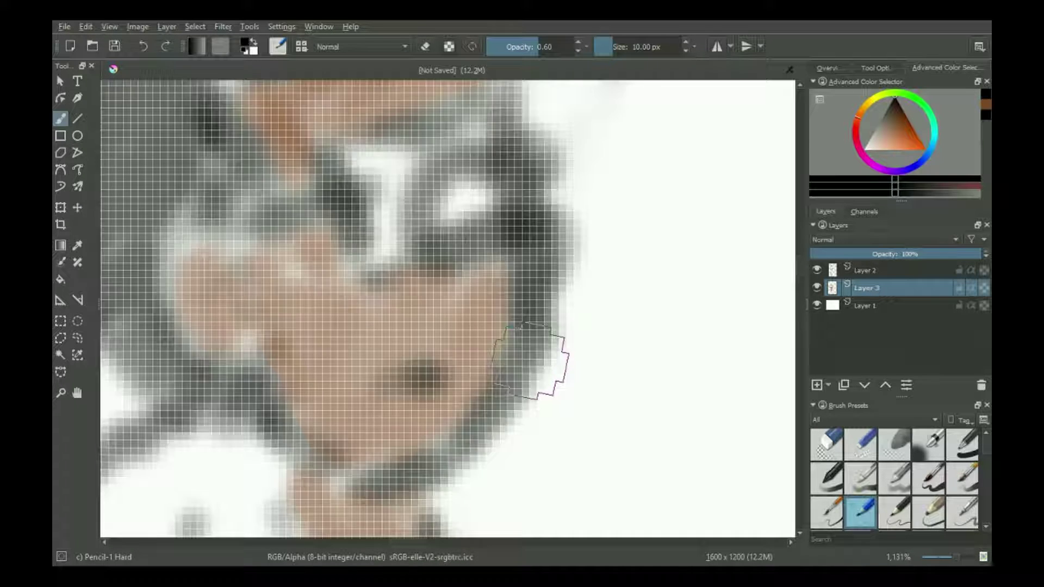
scroll(531, 363, down, 7)
scroll(538, 332, up, 6)
scroll(461, 328, down, 4)
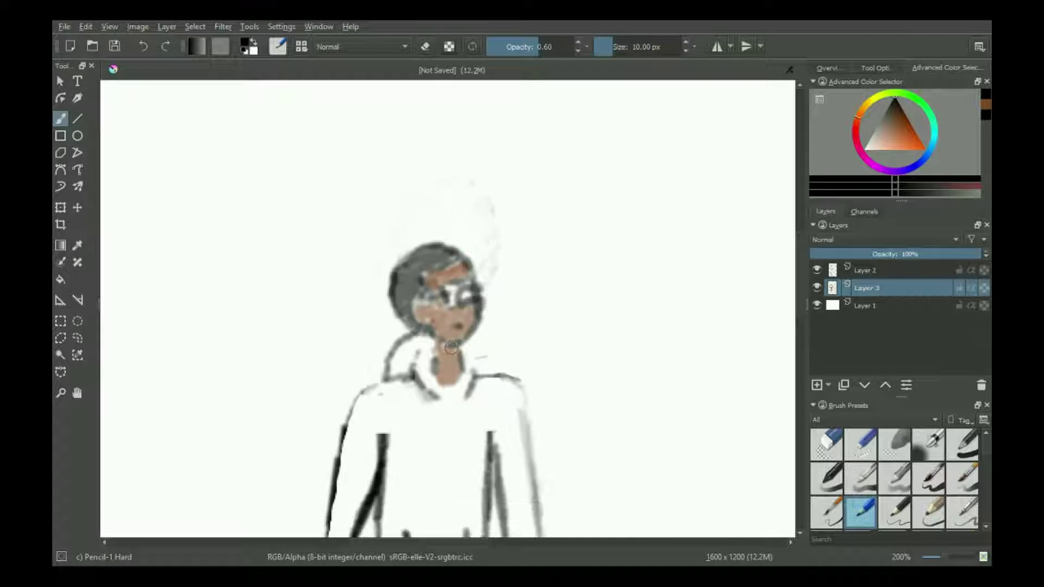
Step: Pick a muted dark blue and paint the lower part of the trouser leg on the left side as viewed
scroll(461, 328, down, 4)
scroll(349, 186, up, 3)
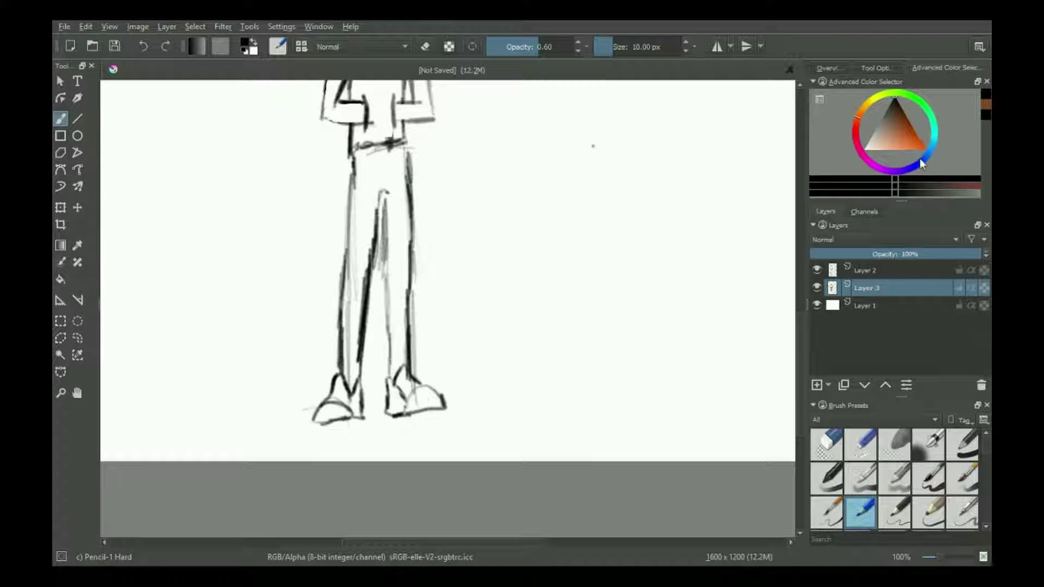
click(919, 159)
drag(908, 130, 893, 126)
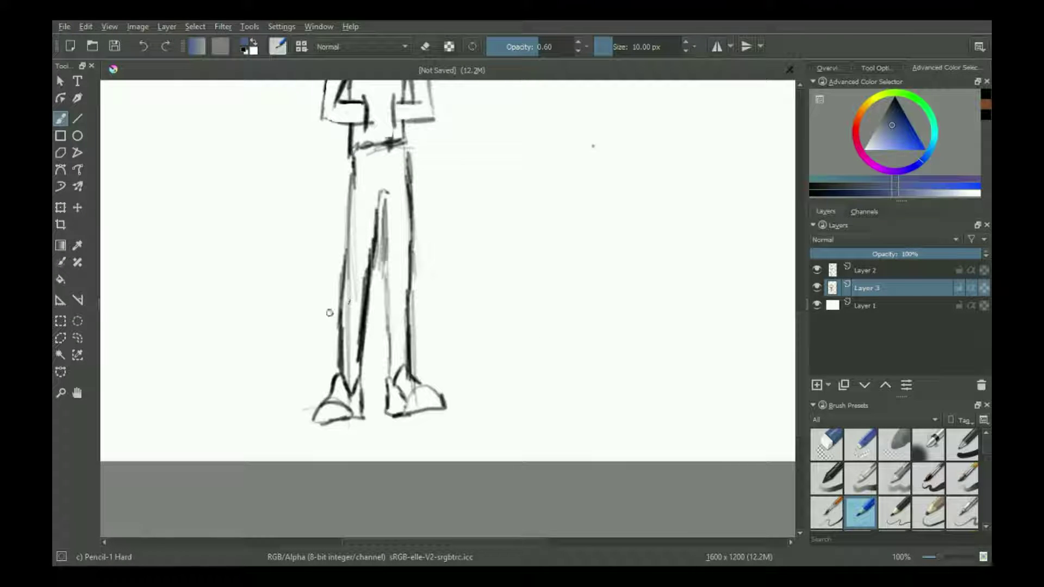
mouse_move(348, 327)
mouse_down()
mouse_move(347, 296)
mouse_move(350, 385)
mouse_move(355, 360)
mouse_up()
Step: Adjust the blue shade and fill both trouser legs and the hips with layered strokes
click(941, 179)
click(902, 193)
click(914, 185)
click(886, 187)
mouse_move(348, 316)
mouse_down()
mouse_move(351, 367)
mouse_move(362, 266)
mouse_move(354, 258)
mouse_up()
mouse_move(346, 294)
mouse_down()
mouse_move(351, 235)
mouse_move(370, 228)
mouse_move(354, 203)
mouse_move(369, 195)
mouse_move(362, 283)
mouse_move(362, 263)
mouse_up()
drag(343, 366, 351, 383)
mouse_move(356, 218)
mouse_down()
mouse_move(364, 173)
mouse_move(383, 169)
mouse_move(375, 157)
mouse_move(357, 163)
mouse_move(380, 152)
mouse_move(399, 174)
mouse_move(390, 191)
mouse_move(400, 172)
mouse_move(399, 277)
mouse_move(391, 245)
mouse_move(387, 281)
mouse_move(400, 229)
mouse_move(406, 272)
mouse_up()
mouse_move(392, 350)
mouse_down()
mouse_move(402, 375)
mouse_move(405, 348)
mouse_move(386, 332)
mouse_move(390, 300)
mouse_move(397, 351)
mouse_move(402, 306)
mouse_up()
drag(400, 230, 390, 292)
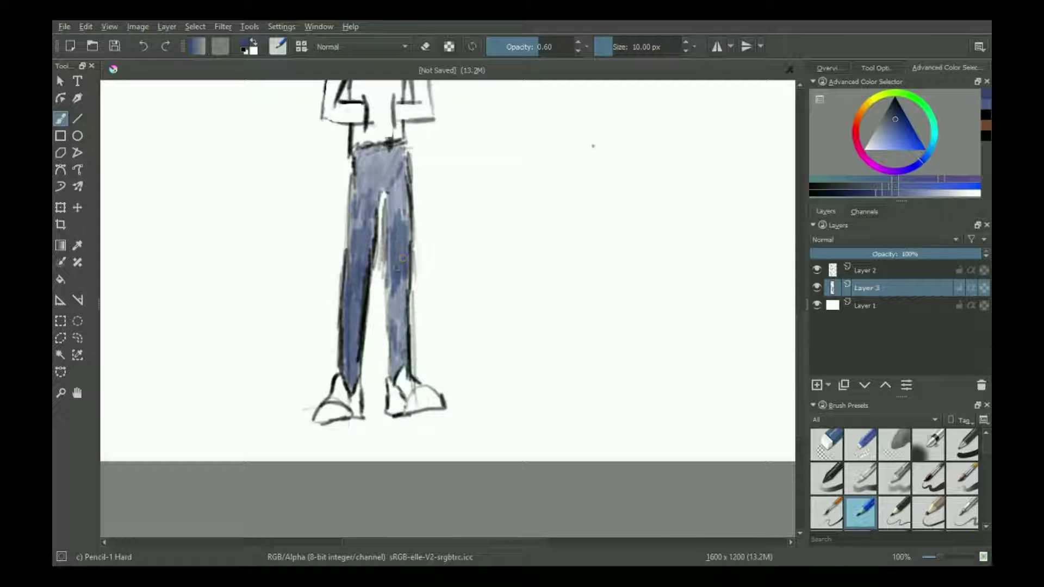
drag(396, 290, 400, 269)
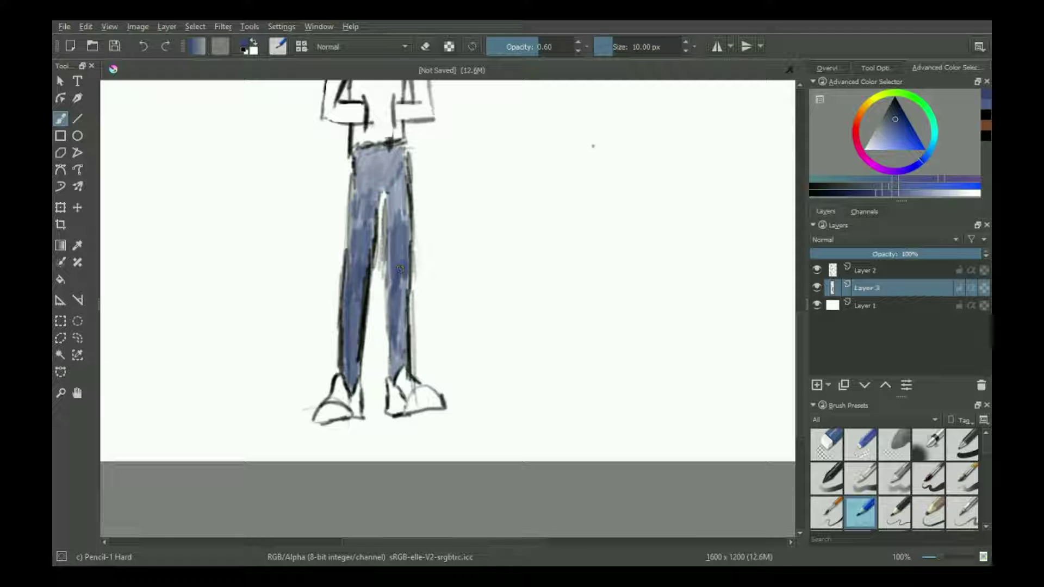
Step: Pick a near-black shade and paint the lower hoodie torso and hem with layered strokes of the Pencil-1 Hard brush
ctrl+scroll(387, 346, down, 3)
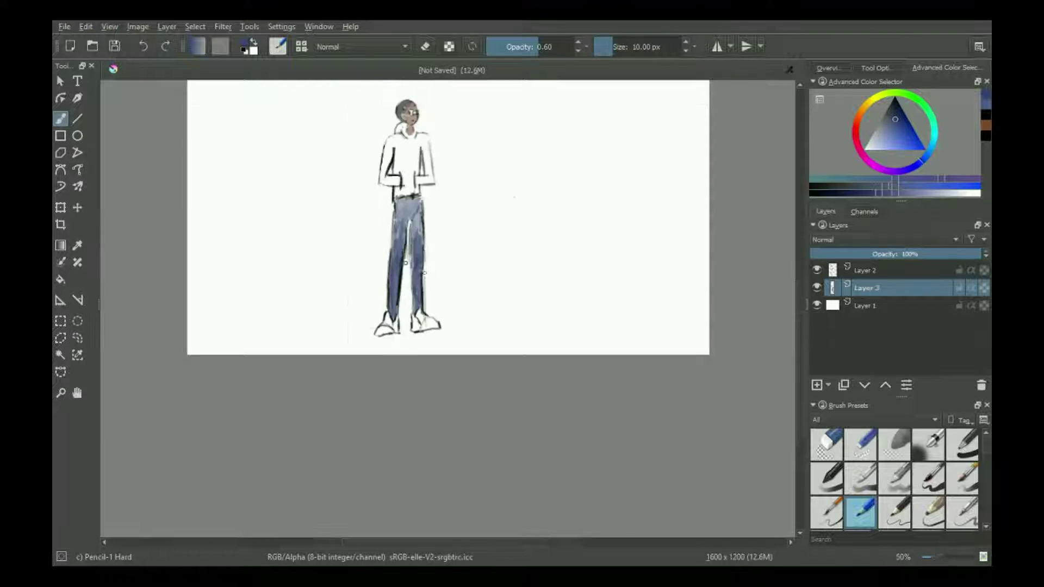
ctrl+scroll(384, 270, up, 5)
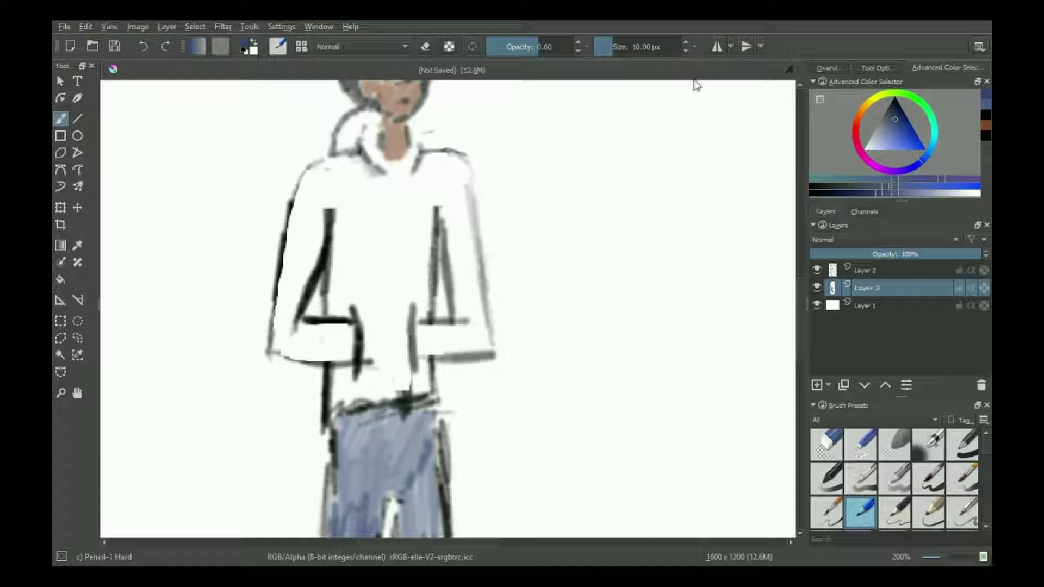
click(889, 106)
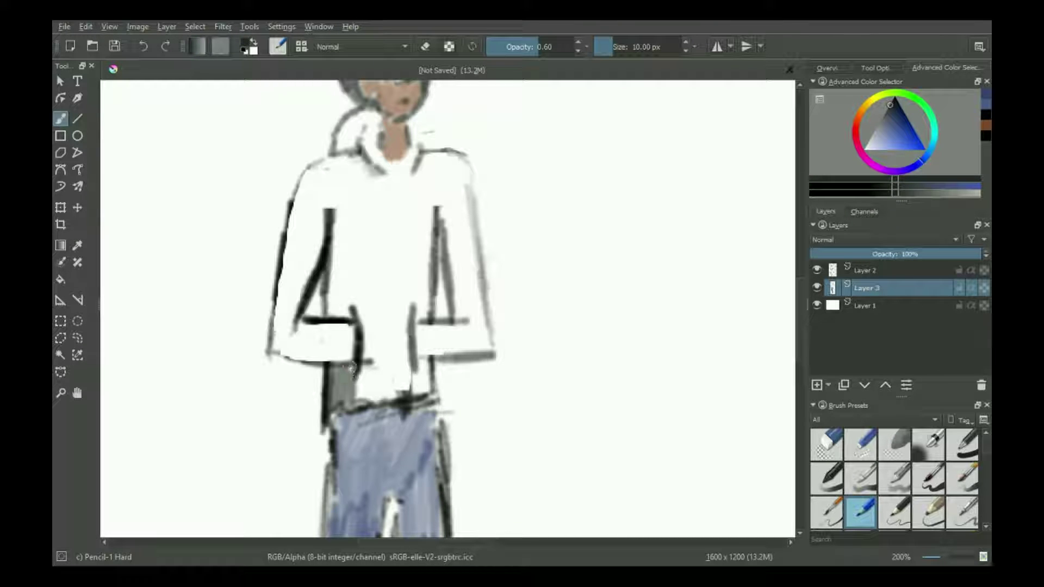
mouse_move(373, 371)
mouse_down()
mouse_move(395, 398)
mouse_move(409, 371)
mouse_up()
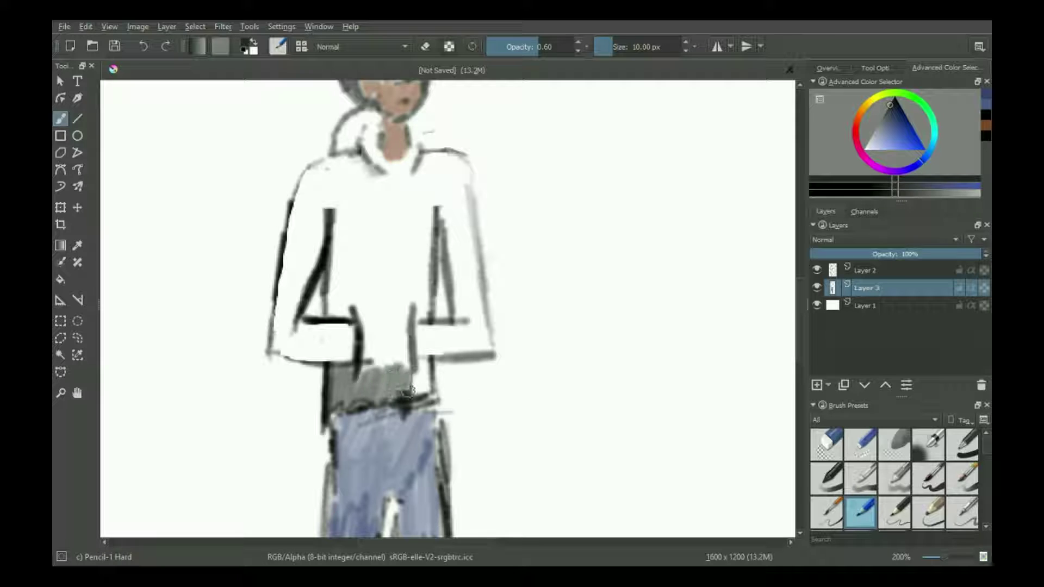
mouse_move(374, 329)
mouse_down()
mouse_move(370, 381)
mouse_move(386, 326)
mouse_move(400, 348)
mouse_up()
mouse_move(362, 309)
mouse_down()
mouse_move(356, 364)
mouse_move(345, 293)
mouse_move(335, 392)
mouse_move(329, 342)
mouse_up()
mouse_move(407, 345)
mouse_down()
mouse_move(421, 327)
mouse_move(430, 337)
mouse_up()
mouse_move(369, 305)
mouse_down()
mouse_move(343, 252)
mouse_move(333, 269)
mouse_move(362, 234)
mouse_move(372, 326)
mouse_move(389, 267)
mouse_move(401, 327)
mouse_up()
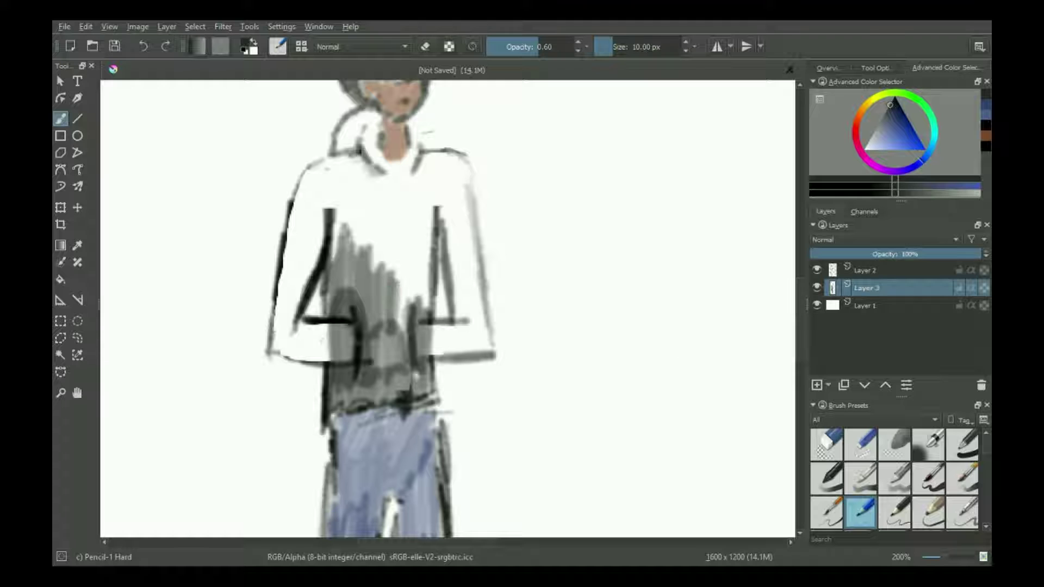
Step: Fill the hoodie torso up to the chest with a solid basic brush, undoing the strokes that spill over the shoulders
click(962, 445)
mouse_move(400, 269)
mouse_down()
mouse_move(388, 336)
mouse_move(386, 324)
mouse_move(353, 389)
mouse_move(353, 260)
mouse_move(353, 297)
mouse_move(403, 241)
mouse_move(397, 324)
mouse_move(407, 359)
mouse_move(405, 372)
mouse_move(385, 377)
mouse_move(408, 383)
mouse_move(355, 393)
mouse_move(355, 189)
mouse_move(351, 202)
mouse_move(403, 191)
mouse_move(380, 179)
mouse_move(415, 182)
mouse_move(406, 222)
mouse_up()
click(827, 479)
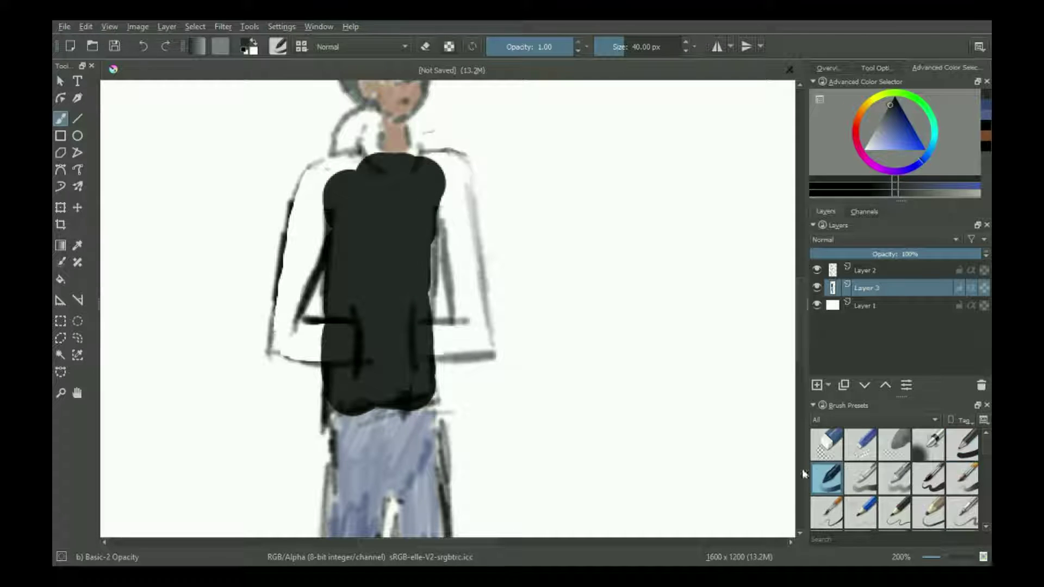
mouse_move(443, 191)
mouse_down()
mouse_move(458, 225)
mouse_move(468, 292)
mouse_up()
key(ctrl+z)
click(963, 478)
key(ctrl+z)
key(ctrl+z)
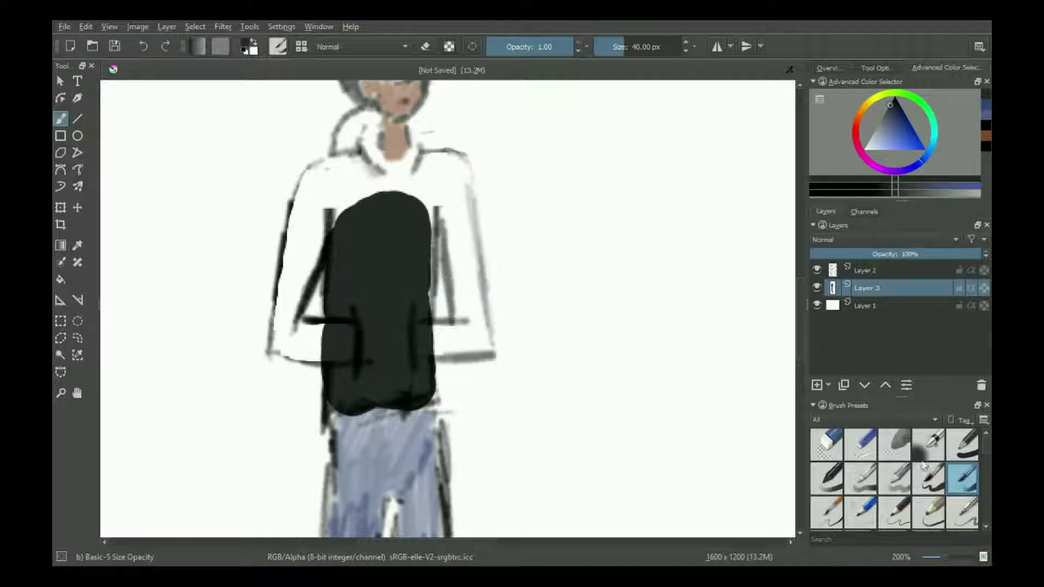
Step: Paint the hoodie sleeves and the shoulder on the left side as viewed near-black with the Pencil-3 Large 4B brush
click(928, 512)
mouse_move(471, 244)
mouse_down()
mouse_move(460, 310)
mouse_move(457, 289)
mouse_up()
mouse_move(437, 333)
mouse_down()
mouse_move(460, 325)
mouse_move(438, 335)
mouse_move(458, 341)
mouse_move(442, 352)
mouse_move(476, 351)
mouse_move(459, 309)
mouse_move(460, 349)
mouse_move(484, 345)
mouse_up()
mouse_move(454, 273)
mouse_down()
mouse_move(457, 229)
mouse_move(481, 303)
mouse_up()
mouse_move(471, 250)
mouse_down()
mouse_move(460, 163)
mouse_move(455, 229)
mouse_move(417, 301)
mouse_up()
drag(333, 223, 370, 183)
mouse_move(292, 332)
mouse_down()
mouse_move(284, 288)
mouse_move(308, 269)
mouse_move(307, 291)
mouse_move(300, 202)
mouse_move(277, 232)
mouse_move(343, 167)
mouse_move(302, 180)
mouse_move(312, 195)
mouse_move(340, 174)
mouse_move(340, 187)
mouse_move(336, 158)
mouse_move(311, 176)
mouse_move(364, 174)
mouse_move(367, 201)
mouse_move(346, 239)
mouse_move(380, 207)
mouse_move(413, 201)
mouse_move(361, 172)
mouse_move(377, 186)
mouse_move(410, 164)
mouse_up()
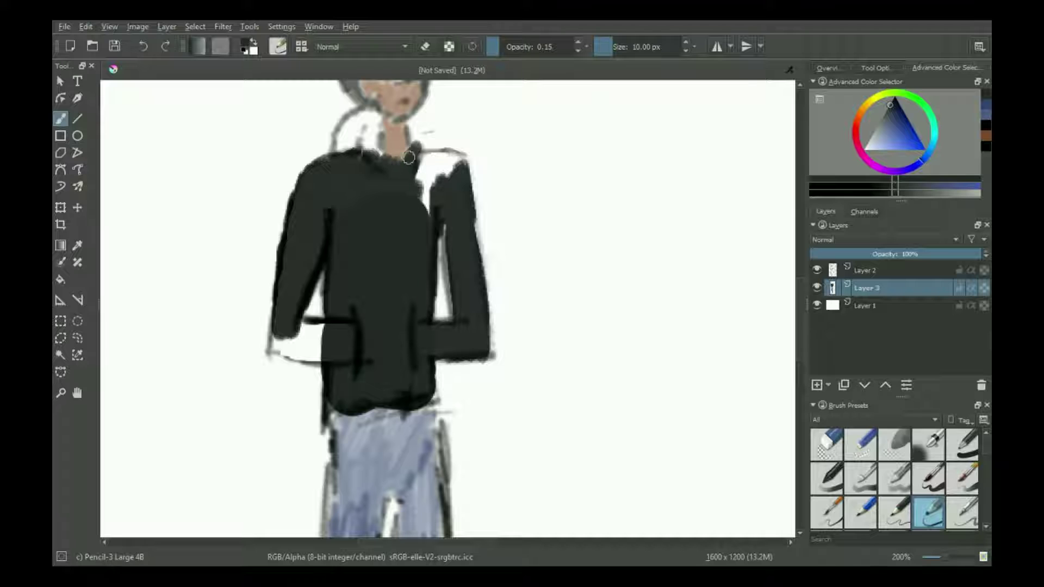
Step: Fill the remaining white areas of the hoodie at the shoulder, the hood and the lower sleeve
drag(414, 200, 414, 205)
drag(422, 161, 452, 156)
mouse_move(345, 150)
mouse_down()
mouse_move(353, 134)
mouse_move(369, 148)
mouse_up()
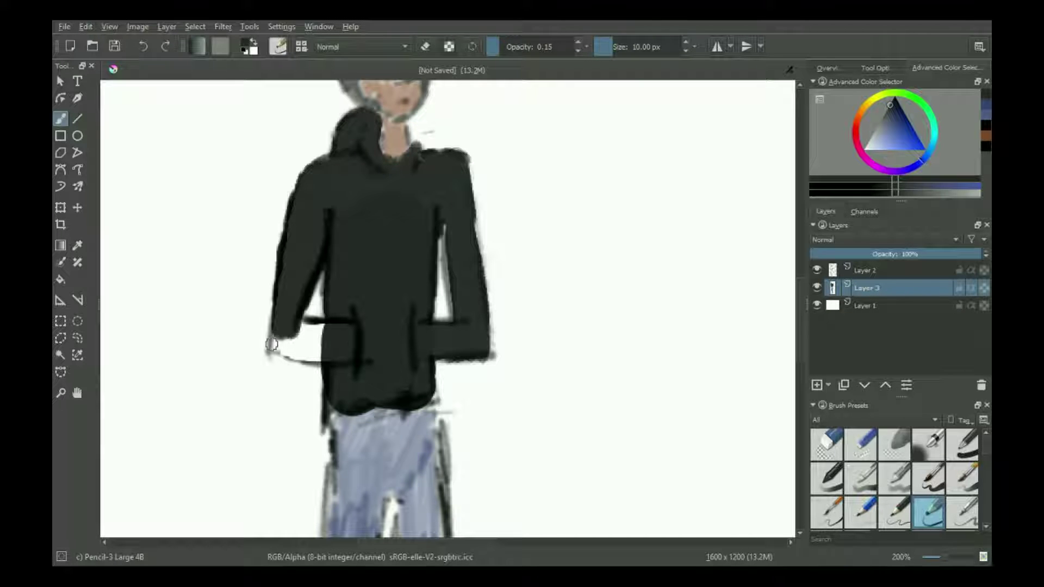
mouse_move(276, 351)
mouse_down()
mouse_move(314, 332)
mouse_move(320, 353)
mouse_up()
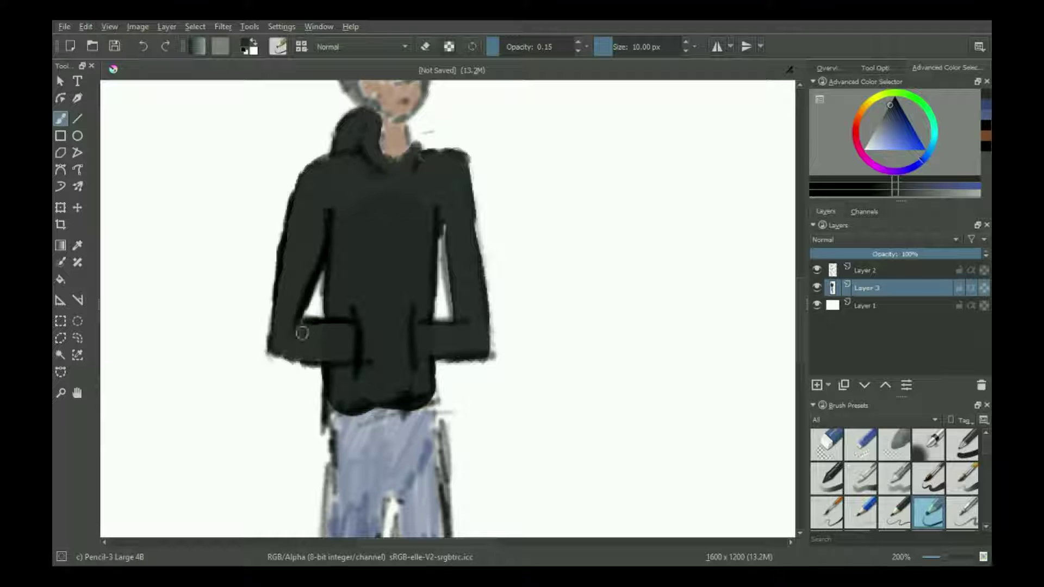
Step: Pick a medium brown and repaint the face, ear, forehead and neck solid with the Pencil-2 brush
scroll(319, 347, down, 5)
scroll(321, 406, up, 4)
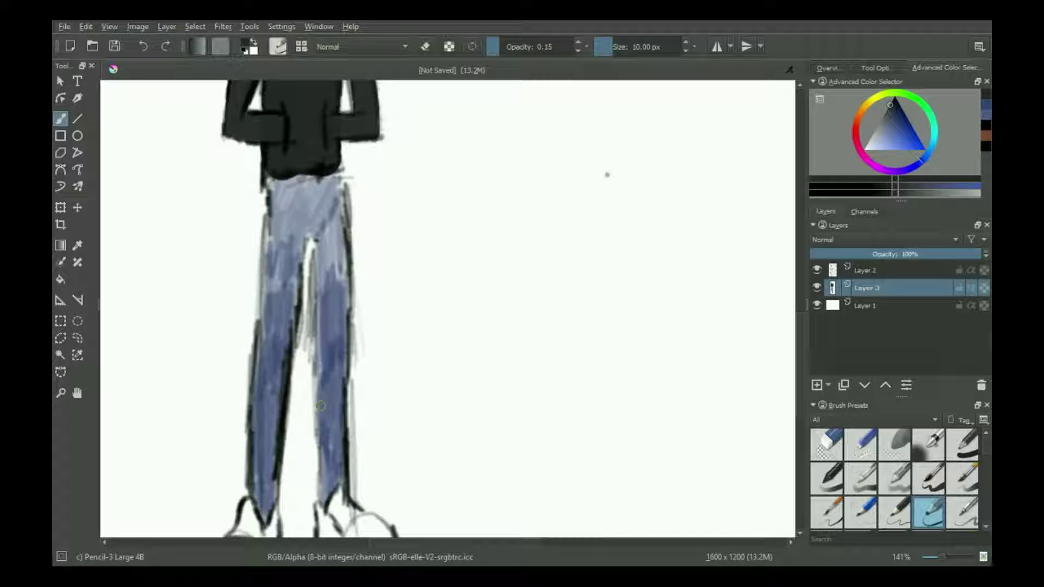
scroll(358, 244, down, 5)
scroll(282, 104, up, 8)
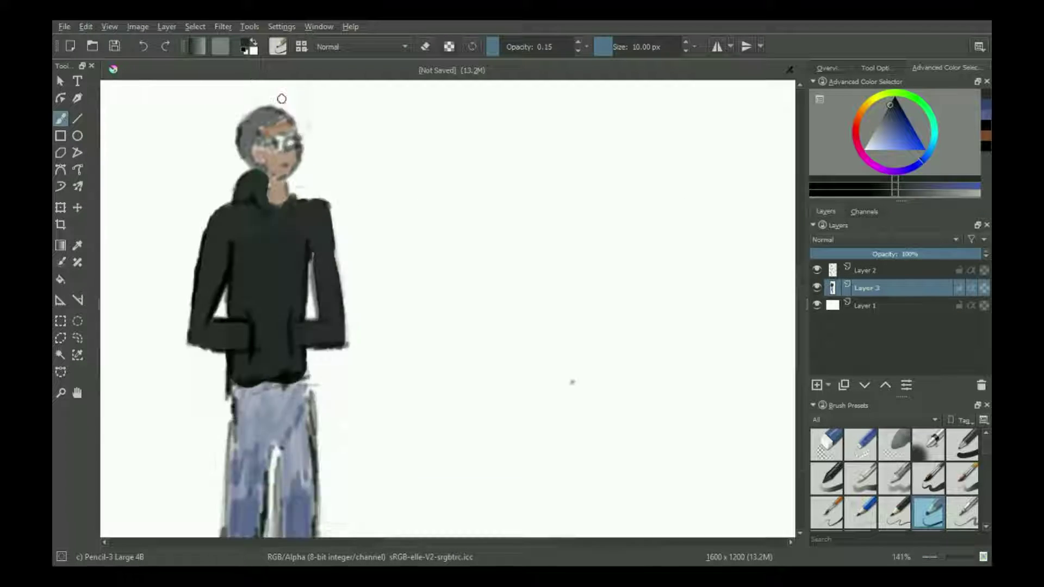
click(892, 514)
drag(579, 291, 569, 338)
key(ctrl+z)
click(858, 119)
click(887, 122)
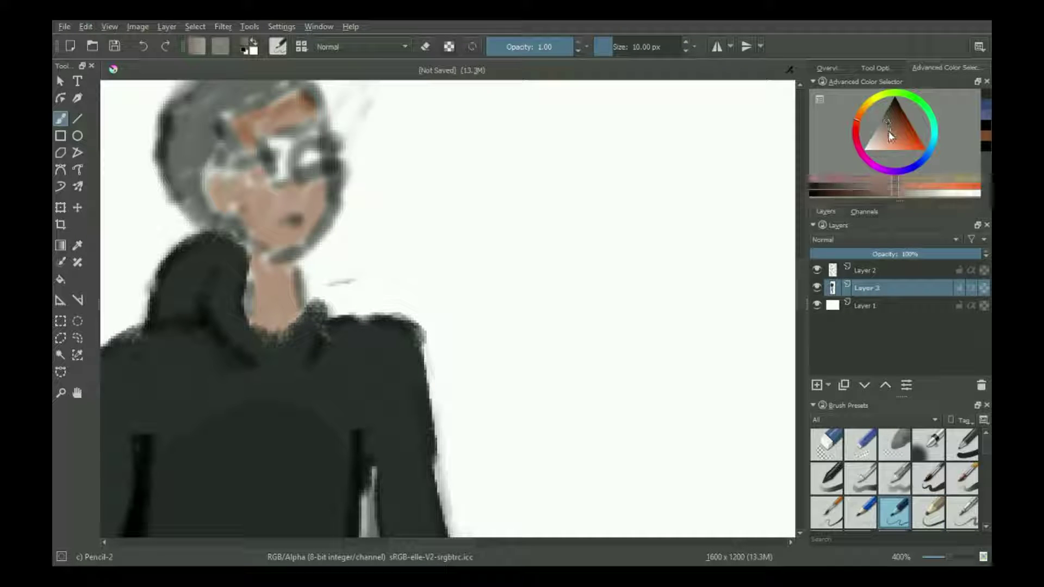
click(892, 127)
mouse_move(251, 305)
mouse_down()
mouse_move(260, 326)
mouse_move(282, 304)
mouse_move(261, 266)
mouse_move(283, 223)
mouse_move(321, 190)
mouse_move(272, 204)
mouse_move(239, 185)
mouse_move(321, 185)
mouse_move(206, 176)
mouse_move(266, 109)
mouse_move(307, 97)
mouse_up()
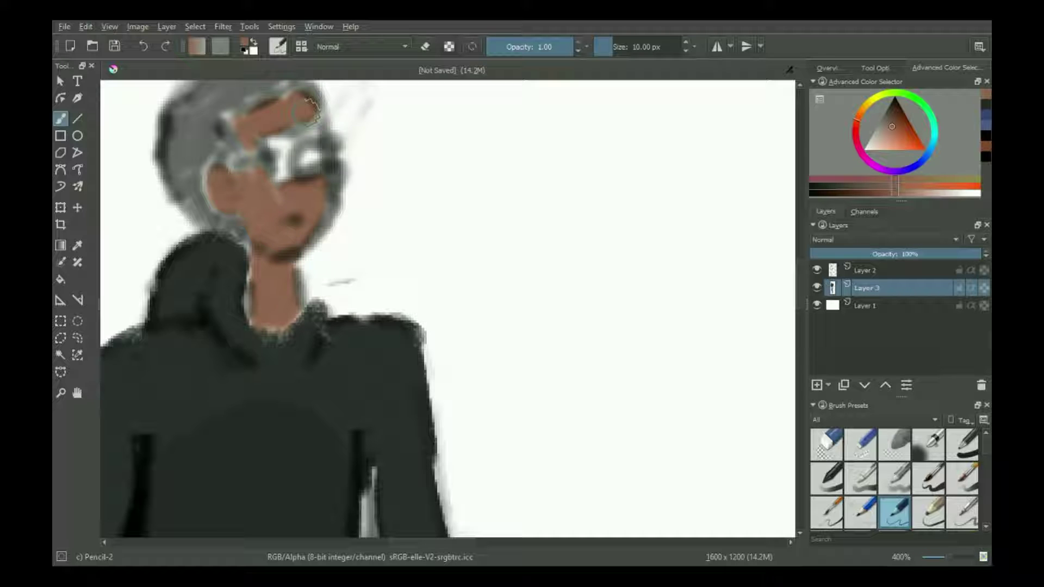
Step: Paint the eye behind the glasses dark brown and draw a black line along the outer edge of the lens
mouse_move(892, 129)
mouse_down()
mouse_move(889, 115)
mouse_move(883, 120)
mouse_move(899, 118)
mouse_up()
mouse_move(315, 163)
mouse_down()
mouse_move(304, 164)
mouse_move(316, 162)
mouse_up()
key(ctrl+z)
drag(899, 111, 897, 104)
click(309, 158)
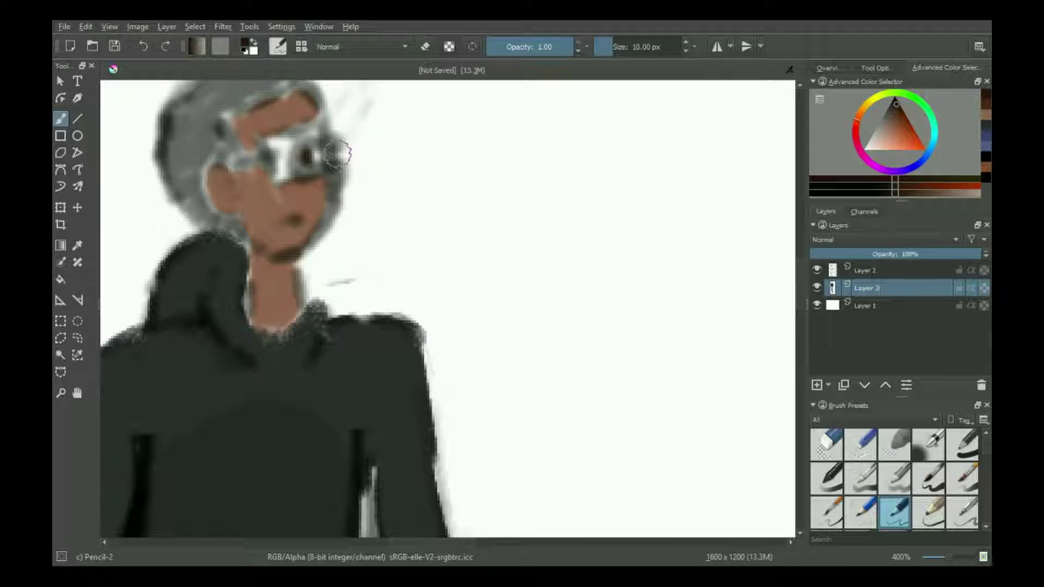
click(895, 98)
drag(311, 131, 327, 166)
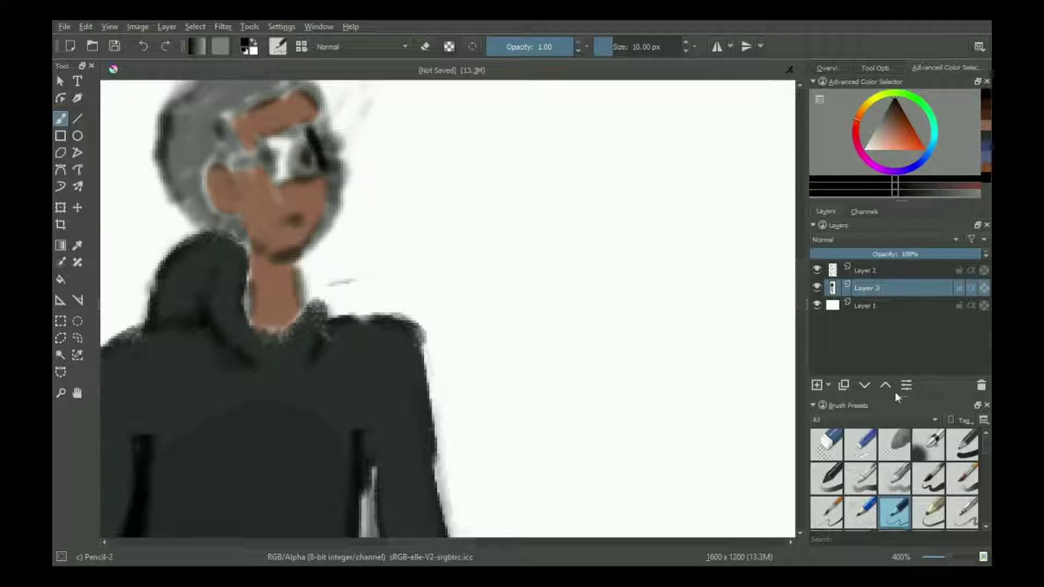
Step: Pick a reddish brown and shade the edge of the forehead next to the glasses
click(901, 125)
drag(902, 125, 900, 128)
drag(311, 134, 325, 119)
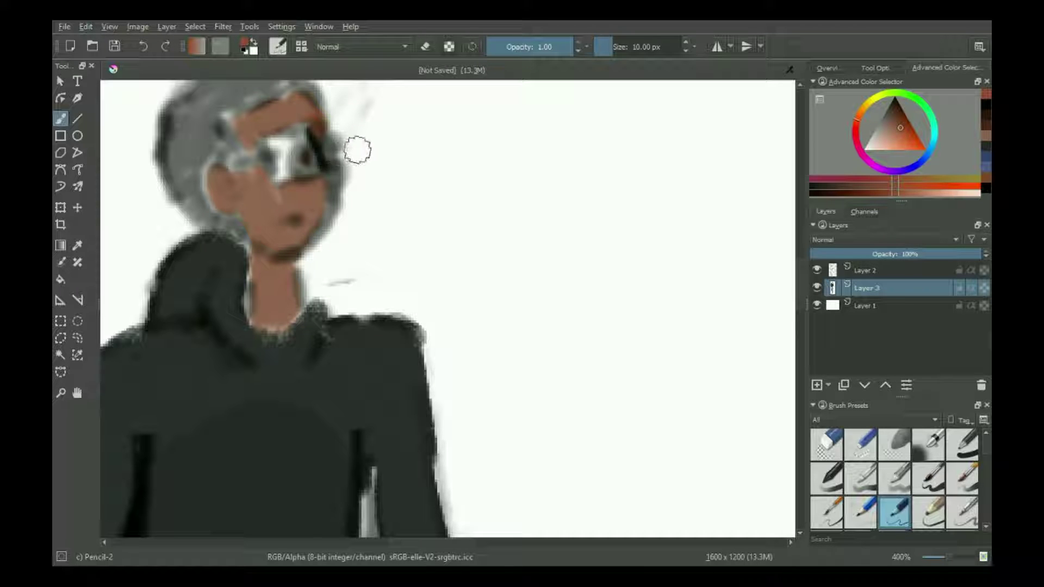
Step: Pick black and fill the hair at the back of the head down to the nape, undoing the stray first stroke
scroll(357, 150, down, 3)
scroll(297, 162, up, 3)
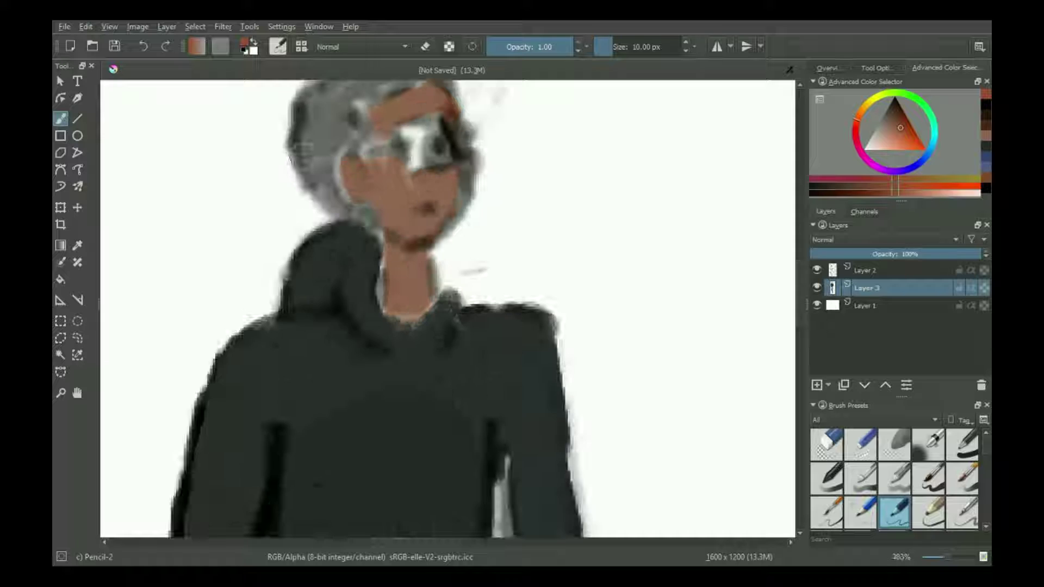
click(895, 98)
mouse_move(372, 234)
mouse_down()
mouse_move(322, 174)
mouse_move(317, 192)
mouse_move(336, 140)
mouse_move(356, 146)
mouse_move(355, 121)
mouse_up()
key(ctrl+z)
mouse_move(310, 185)
mouse_down()
mouse_move(326, 146)
mouse_move(325, 202)
mouse_up()
mouse_move(298, 148)
mouse_down()
mouse_move(302, 111)
mouse_move(320, 147)
mouse_move(338, 112)
mouse_up()
scroll(338, 112, up, 1)
scroll(336, 116, down, 5)
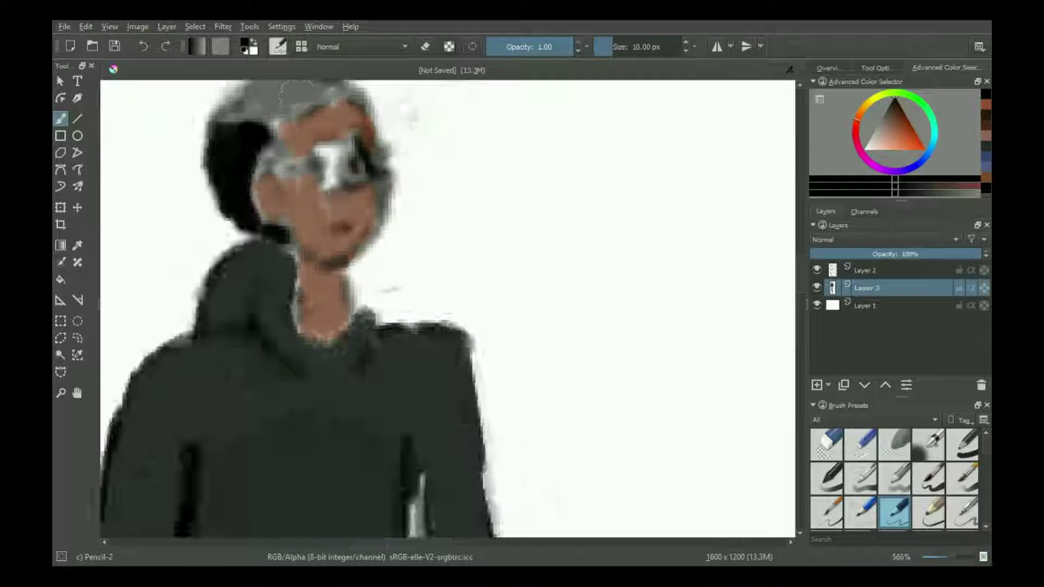
Step: Fill the top and front of the hair black up to the hairline and above the ear
scroll(333, 221, up, 3)
scroll(334, 221, up, 8)
drag(547, 236, 291, 270)
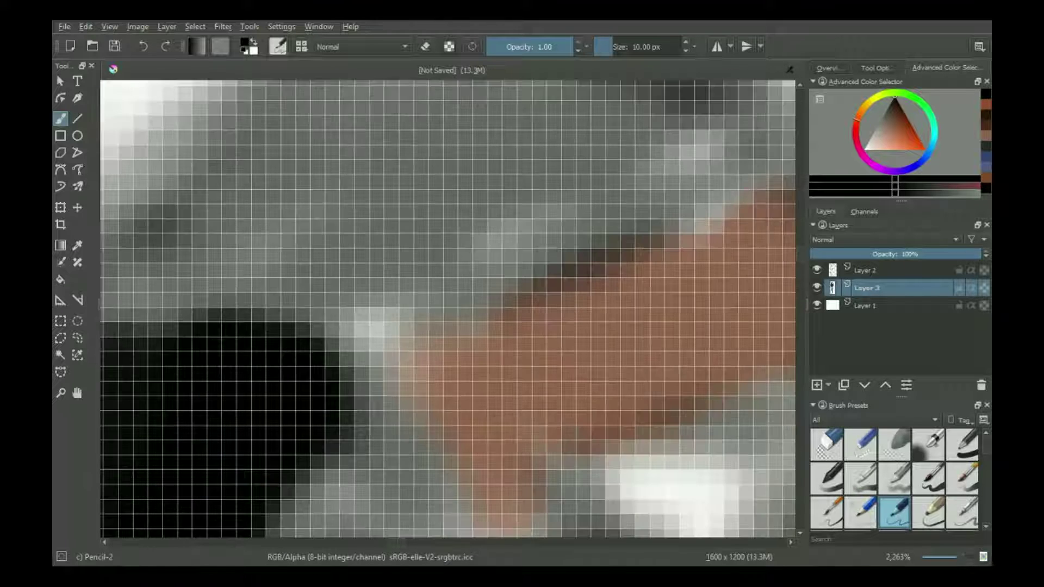
scroll(397, 291, down, 2)
mouse_move(390, 252)
mouse_down()
mouse_move(387, 304)
mouse_move(384, 290)
mouse_move(466, 252)
mouse_move(448, 249)
mouse_move(421, 209)
mouse_move(288, 304)
mouse_move(288, 267)
mouse_move(203, 379)
mouse_move(194, 362)
mouse_move(247, 274)
mouse_move(282, 239)
mouse_move(248, 285)
mouse_move(261, 260)
mouse_move(394, 167)
mouse_move(403, 188)
mouse_move(398, 179)
mouse_move(445, 148)
mouse_move(481, 174)
mouse_move(587, 171)
mouse_move(413, 270)
mouse_move(587, 206)
mouse_move(629, 234)
mouse_up()
mouse_move(331, 413)
mouse_down()
mouse_move(340, 430)
mouse_move(402, 446)
mouse_move(359, 375)
mouse_move(392, 409)
mouse_up()
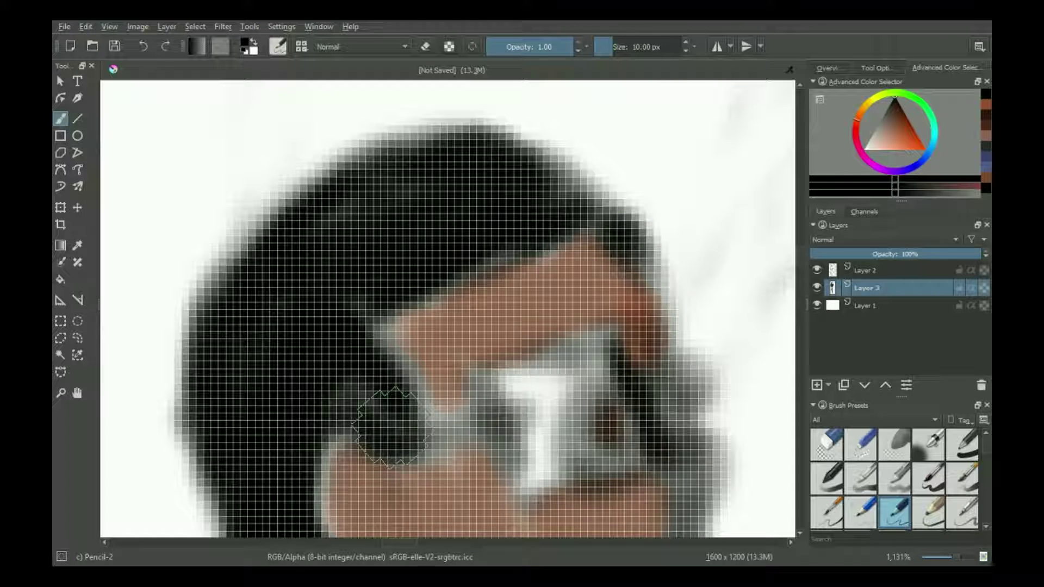
Step: Pick a dark navy blue and repaint the hips and both trouser legs with solid strokes
scroll(620, 465, down, 11)
drag(647, 497, 494, 303)
scroll(468, 376, up, 5)
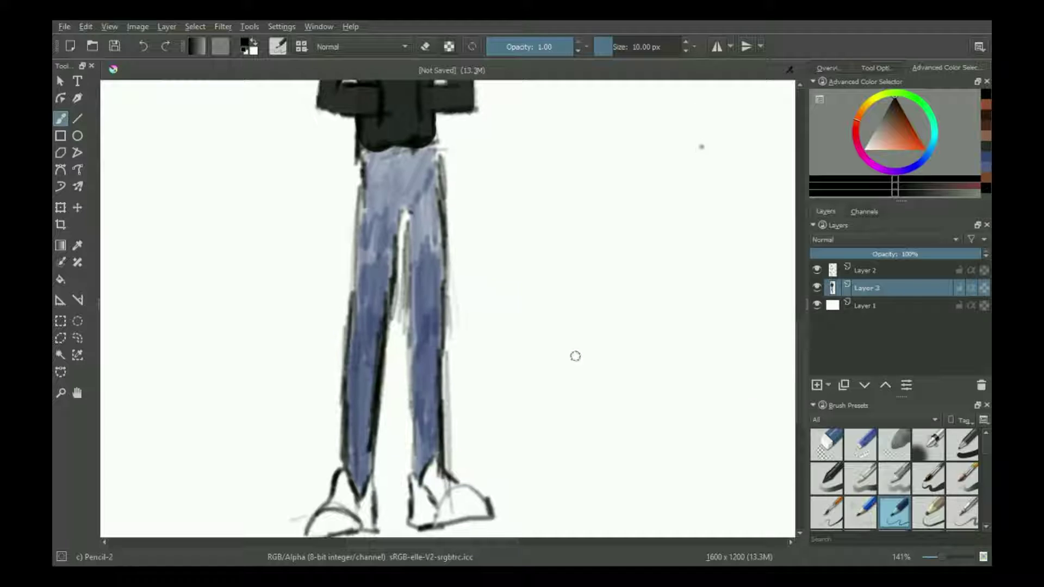
click(914, 165)
click(912, 136)
click(894, 115)
mouse_move(352, 467)
mouse_down()
mouse_move(359, 493)
mouse_move(347, 389)
mouse_move(353, 368)
mouse_move(366, 373)
mouse_move(358, 321)
mouse_move(381, 317)
mouse_up()
mouse_move(361, 261)
mouse_down()
mouse_move(388, 204)
mouse_move(380, 243)
mouse_move(368, 175)
mouse_up()
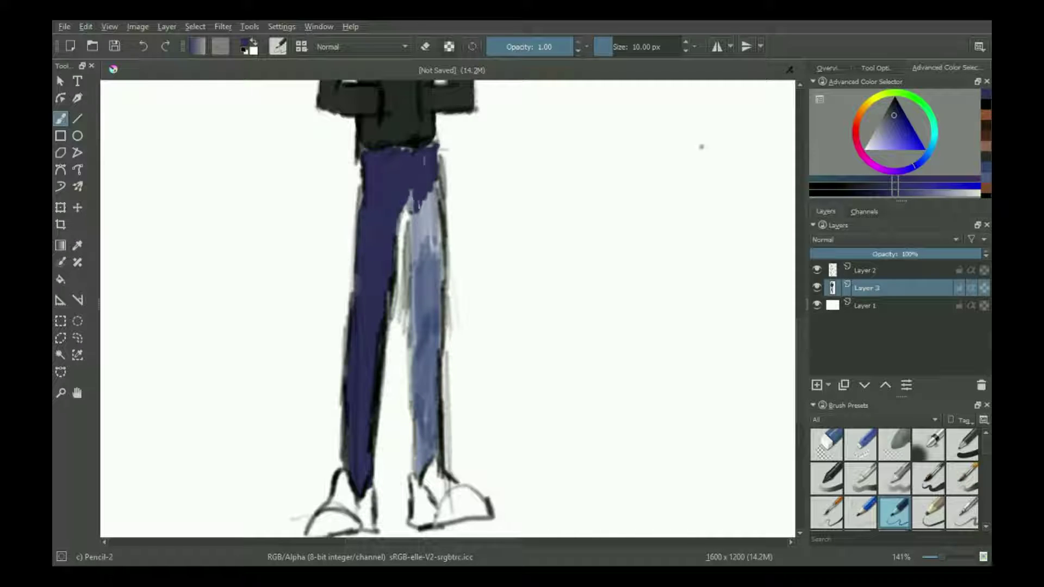
mouse_move(413, 261)
mouse_down()
mouse_move(415, 223)
mouse_move(427, 239)
mouse_move(416, 218)
mouse_move(434, 198)
mouse_move(443, 239)
mouse_move(414, 338)
mouse_move(427, 248)
mouse_move(436, 252)
mouse_move(435, 349)
mouse_move(415, 394)
mouse_move(421, 371)
mouse_up()
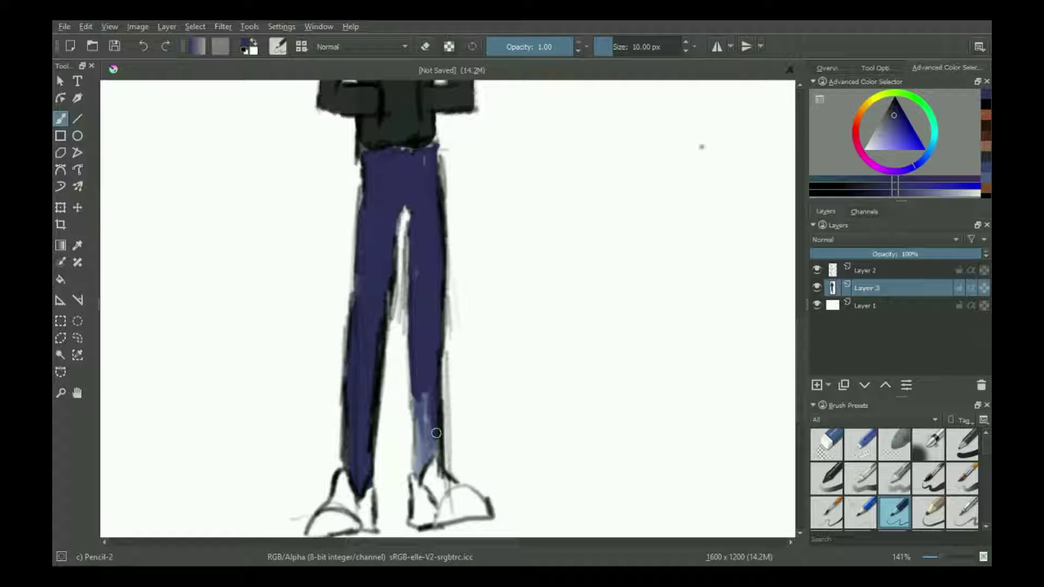
mouse_move(429, 444)
mouse_down()
mouse_move(428, 468)
mouse_move(428, 393)
mouse_up()
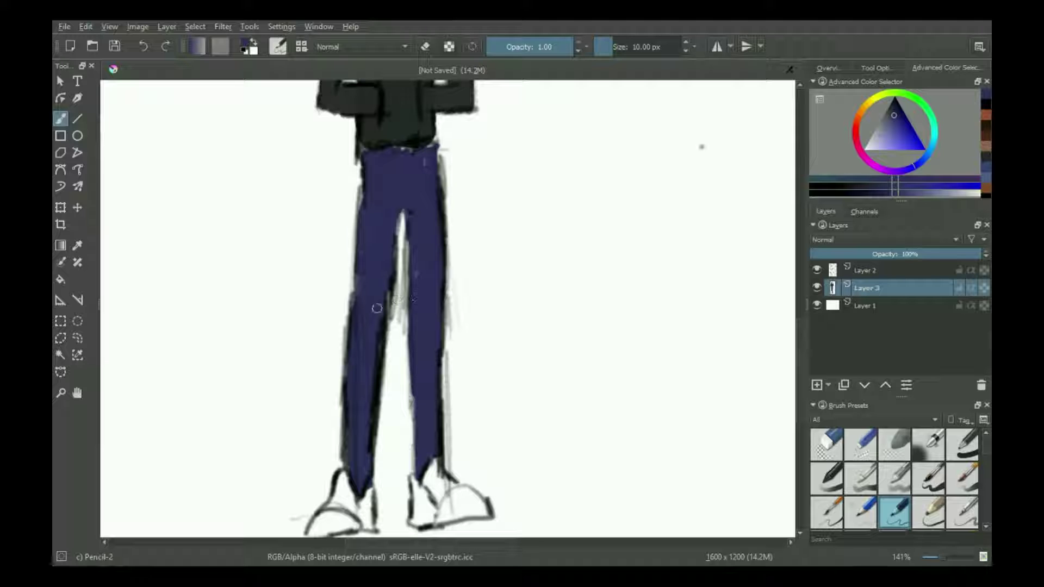
Step: With the Eraser Small brush, clean the inner edge of the trouser leg on both Layer 2 and Layer 3
click(859, 447)
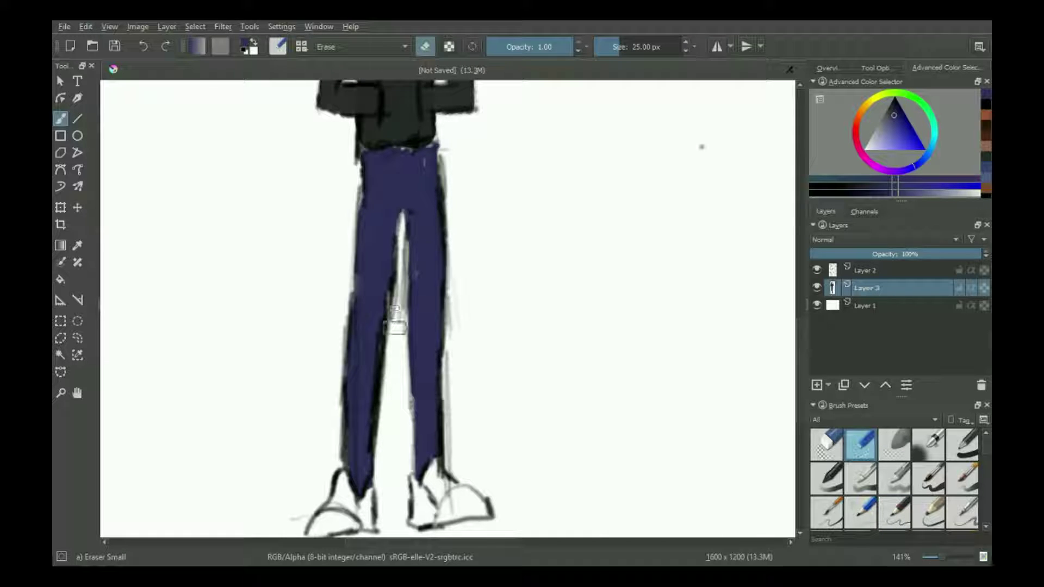
click(893, 272)
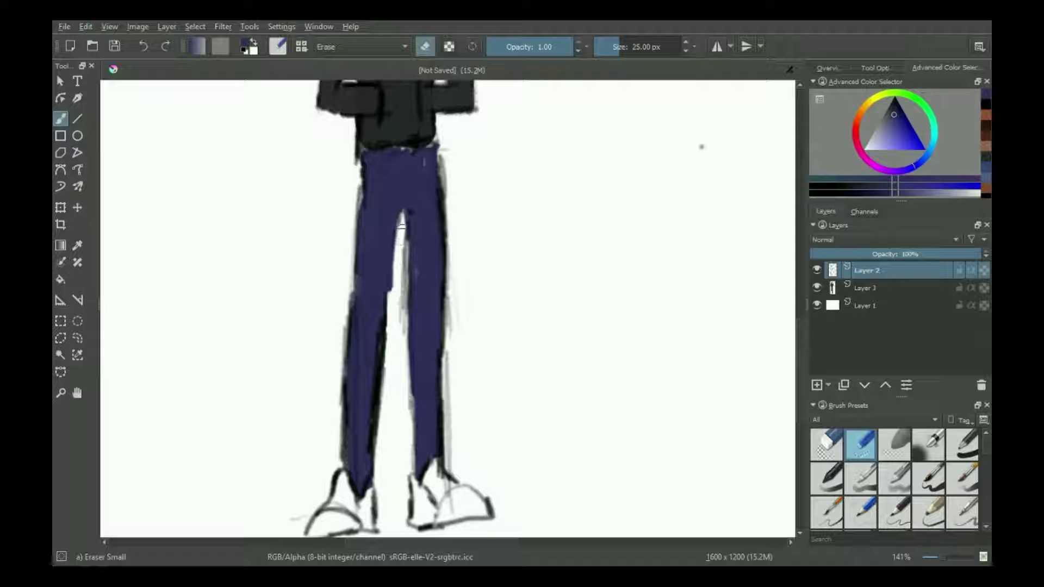
drag(893, 271, 889, 289)
drag(392, 292, 395, 268)
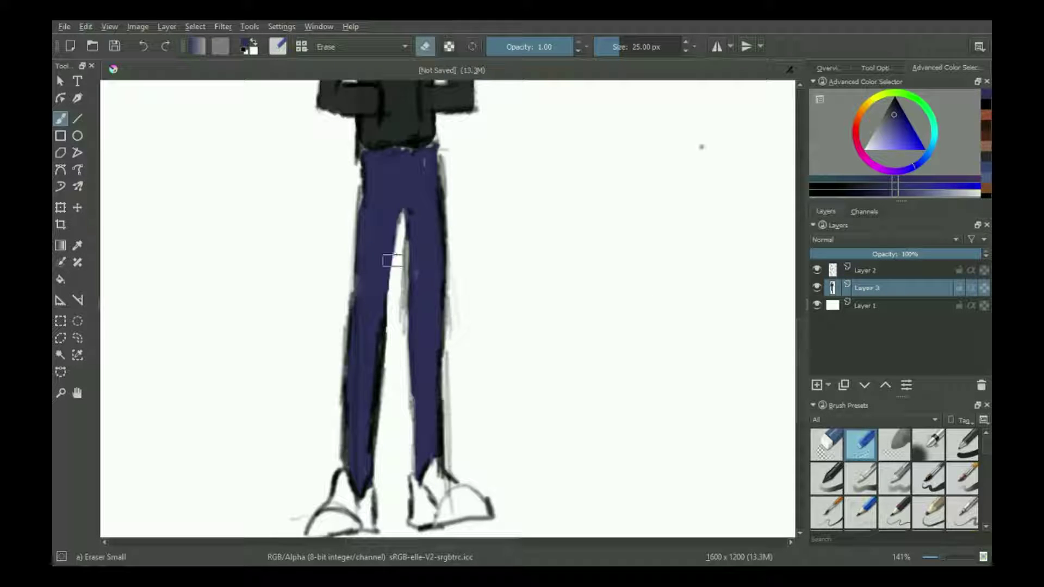
Step: Erase the stray sketch lines along the inner and outer edges of the trouser legs on Layer 2
key(Page_Up)
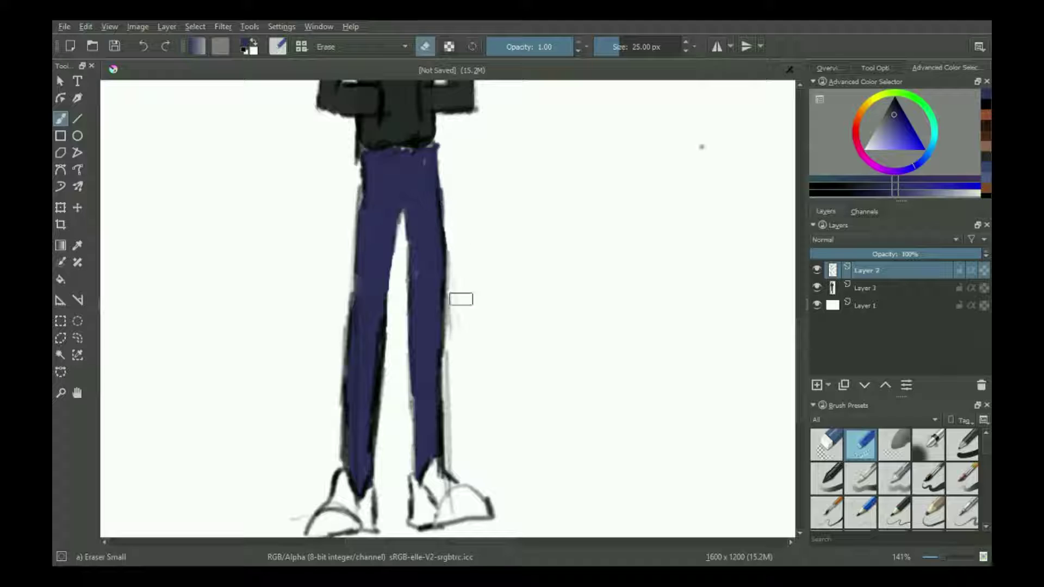
drag(447, 403, 451, 466)
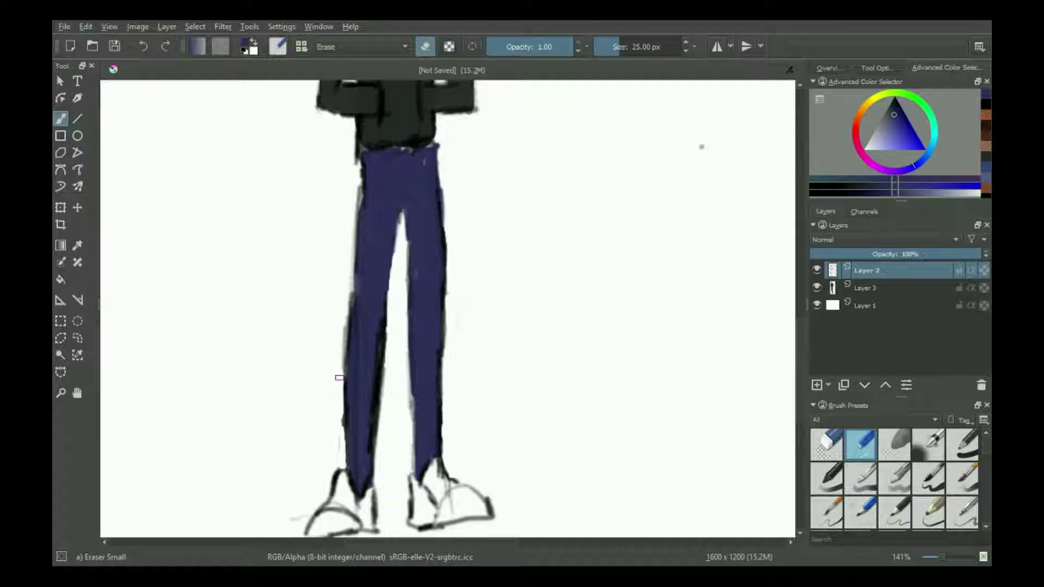
drag(355, 156, 349, 245)
Step: Pick a very dark navy and paint the heel parts of both shoes with the Pencil-2 brush
scroll(350, 248, down, 5)
ctrl+scroll(482, 194, up, 2)
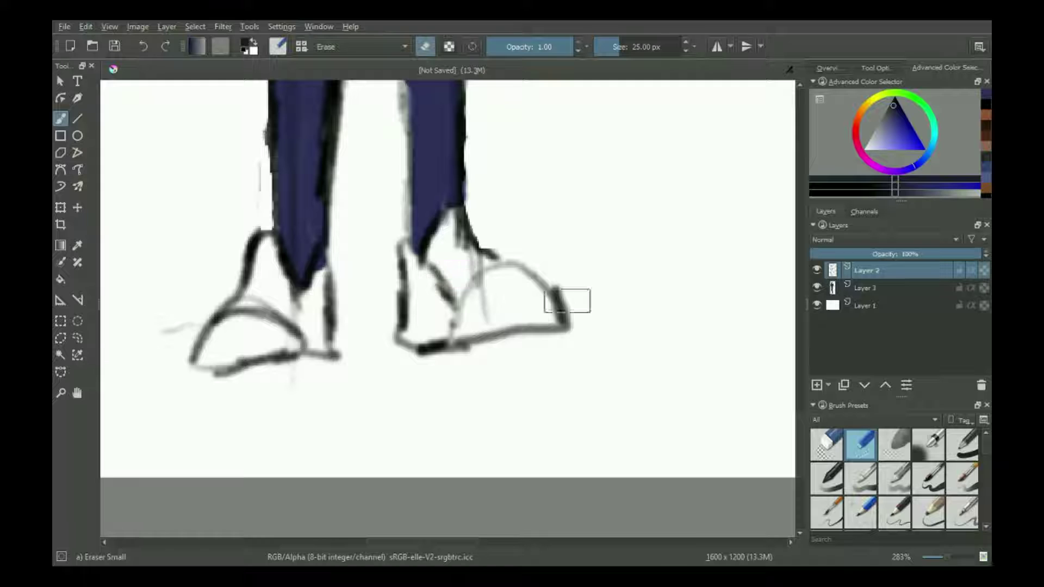
click(861, 513)
click(903, 516)
mouse_move(414, 296)
mouse_down()
mouse_move(405, 337)
mouse_move(416, 346)
mouse_move(443, 316)
mouse_move(415, 316)
mouse_move(419, 272)
mouse_move(424, 296)
mouse_up()
mouse_move(300, 304)
mouse_down()
mouse_move(318, 348)
mouse_move(311, 288)
mouse_move(313, 320)
mouse_up()
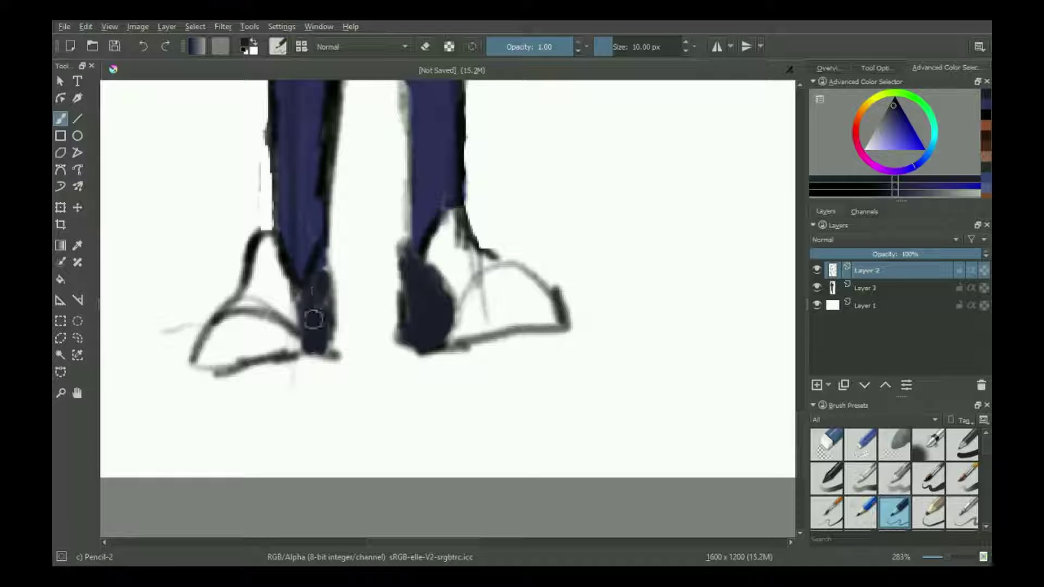
Step: Pick a slightly lighter blue-grey and fill the rounded toes of both shoes
drag(891, 108, 890, 110)
mouse_move(464, 318)
mouse_down()
mouse_move(452, 332)
mouse_move(478, 303)
mouse_move(505, 316)
mouse_move(500, 268)
mouse_move(518, 291)
mouse_move(468, 336)
mouse_move(550, 321)
mouse_move(541, 280)
mouse_move(508, 305)
mouse_up()
mouse_move(201, 359)
mouse_down()
mouse_move(228, 321)
mouse_move(251, 322)
mouse_up()
mouse_move(274, 340)
mouse_down()
mouse_move(294, 348)
mouse_move(250, 321)
mouse_move(210, 345)
mouse_move(234, 365)
mouse_move(294, 357)
mouse_move(197, 356)
mouse_move(218, 328)
mouse_move(213, 317)
mouse_up()
Step: Darken the gaps between heel and toe with near-black, and erase stray sketch lines inside the shoe on the right side as viewed
click(894, 100)
mouse_move(307, 315)
mouse_down()
mouse_move(285, 312)
mouse_move(295, 318)
mouse_move(295, 298)
mouse_move(289, 321)
mouse_up()
mouse_move(465, 297)
mouse_down()
mouse_move(447, 289)
mouse_move(482, 248)
mouse_move(490, 261)
mouse_up()
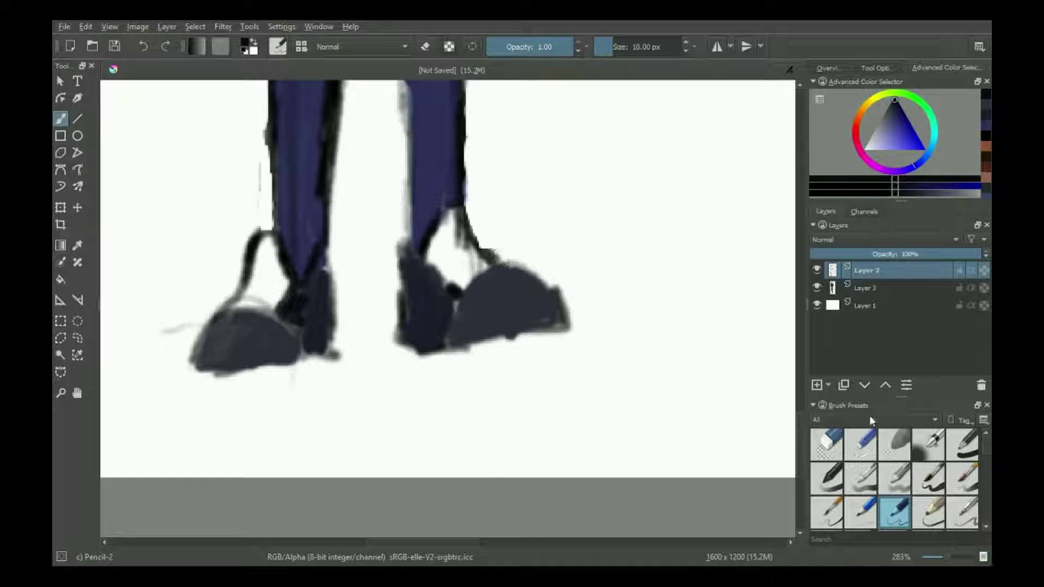
click(869, 443)
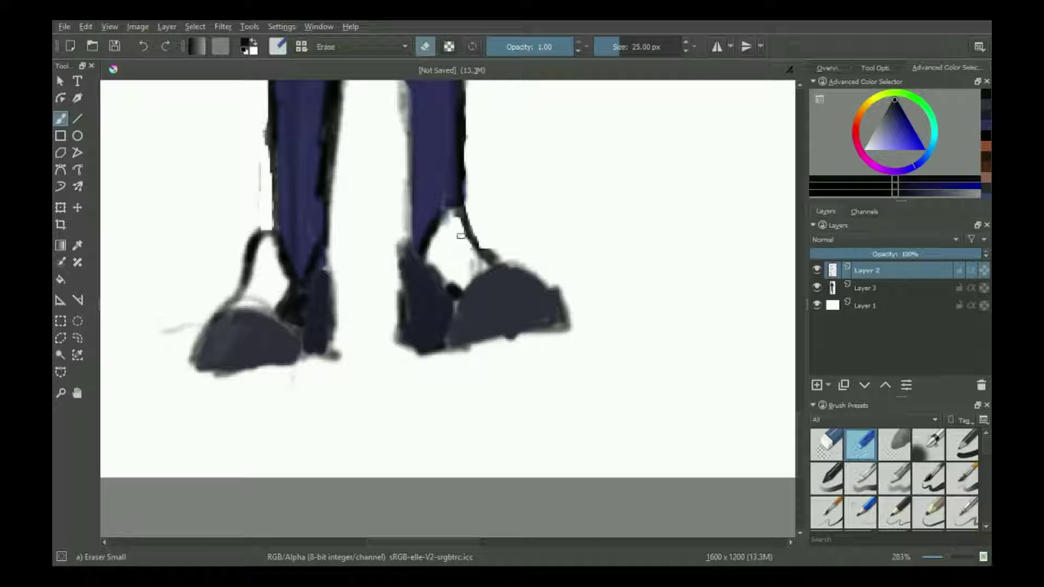
mouse_move(474, 265)
mouse_down()
mouse_move(465, 280)
mouse_move(473, 270)
mouse_move(457, 239)
mouse_move(472, 254)
mouse_up()
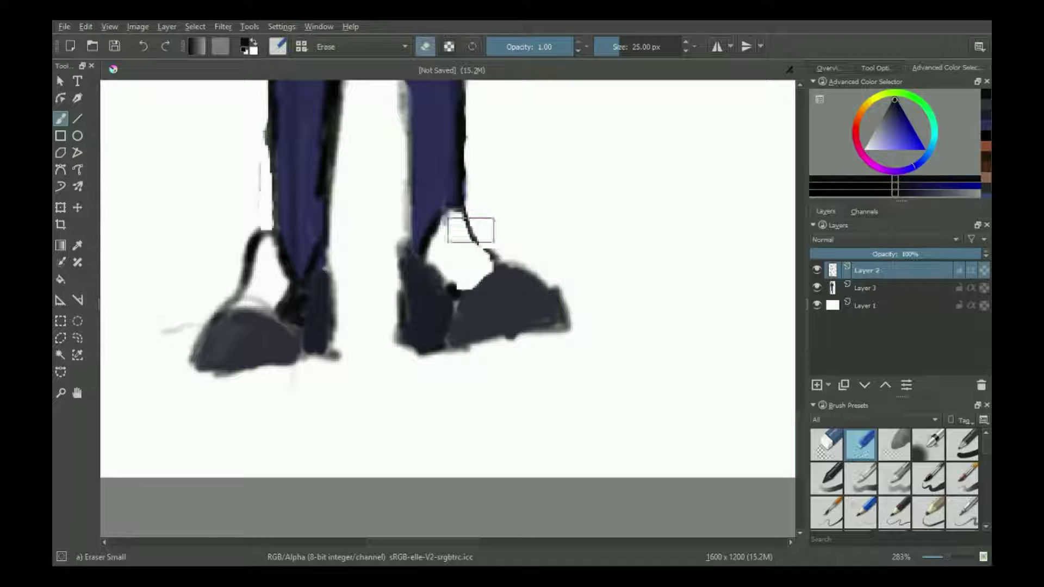
Step: Erase the leftover grey marks in the white part of the shoe on the right side as viewed, on Layer 3
key(Page_Down)
drag(456, 237, 450, 224)
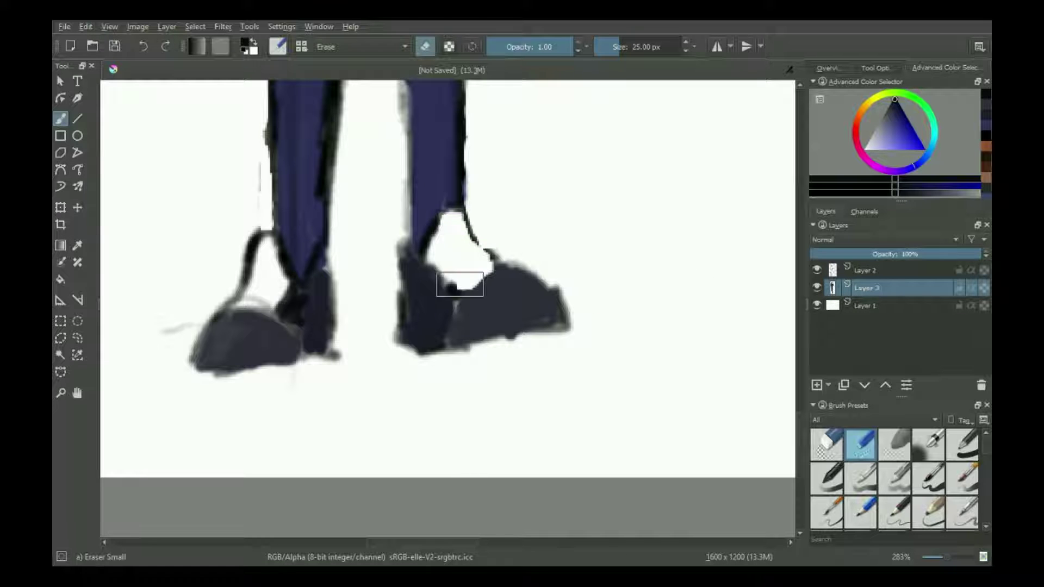
scroll(399, 283, down, 4)
drag(361, 86, 369, 260)
scroll(384, 293, up, 2)
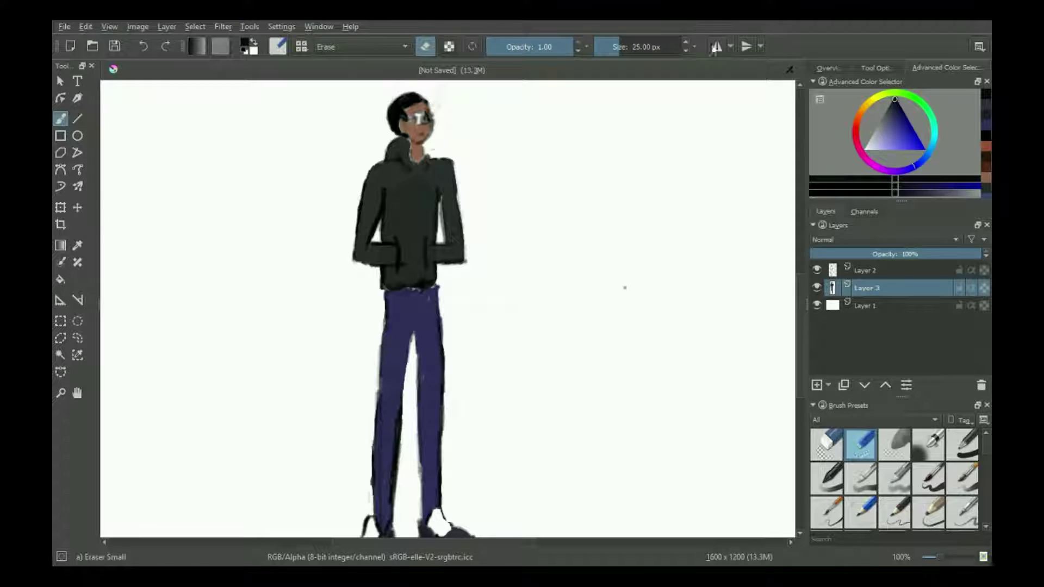
drag(704, 21, 397, 23)
scroll(355, 117, up, 2)
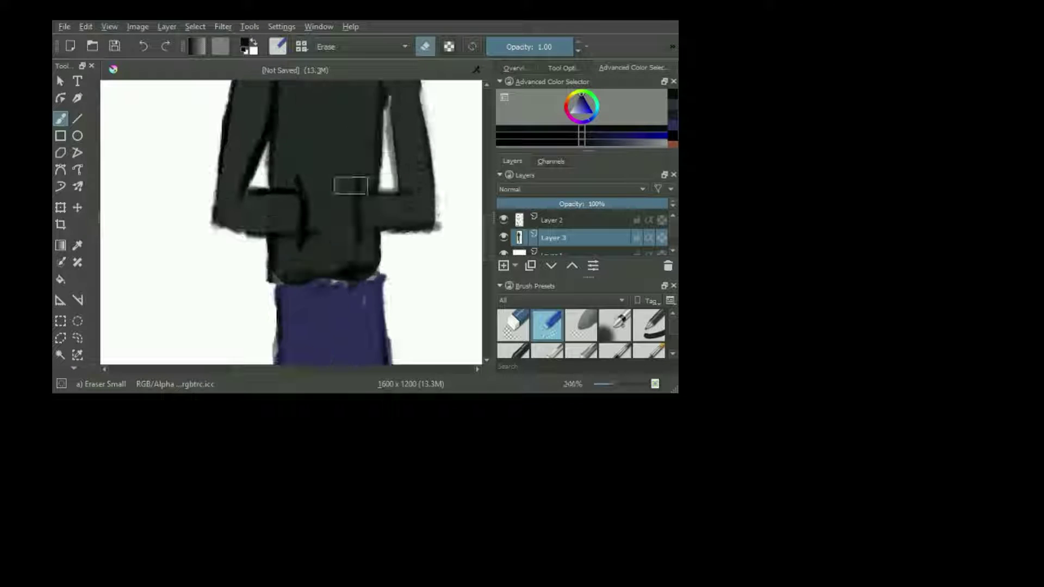
scroll(344, 117, up, 1)
scroll(344, 125, down, 3)
scroll(366, 102, up, 3)
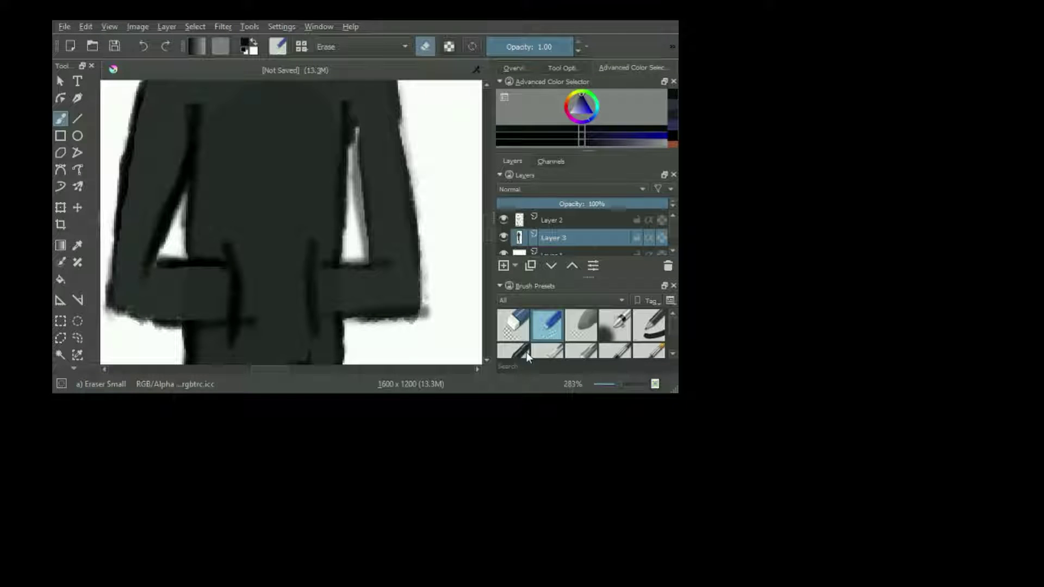
key(super+Up)
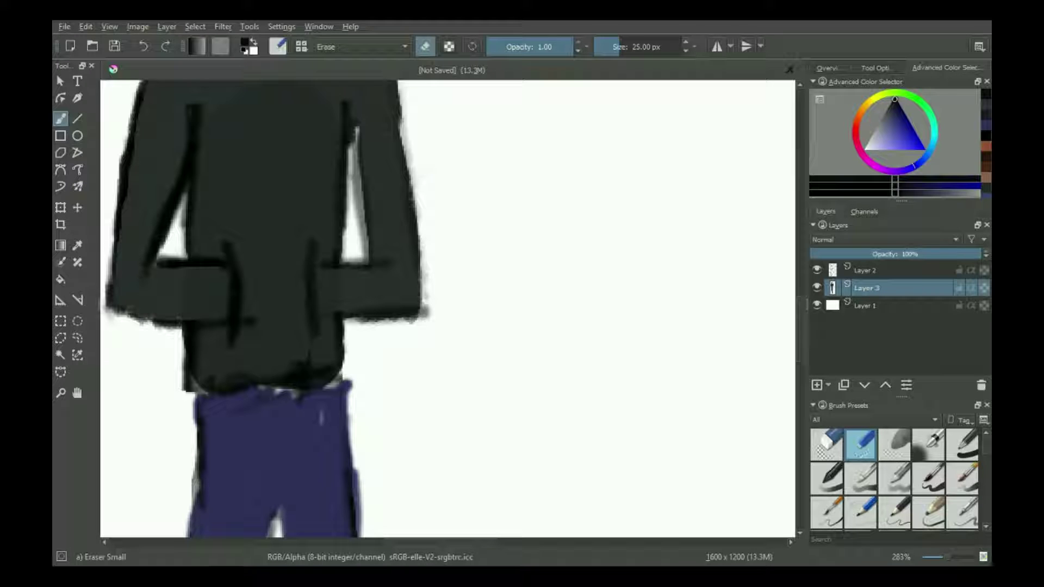
Step: Switch the paint colour to white and choose the Basic-5 Size brush, undoing the test strokes on the hoodie
key(x)
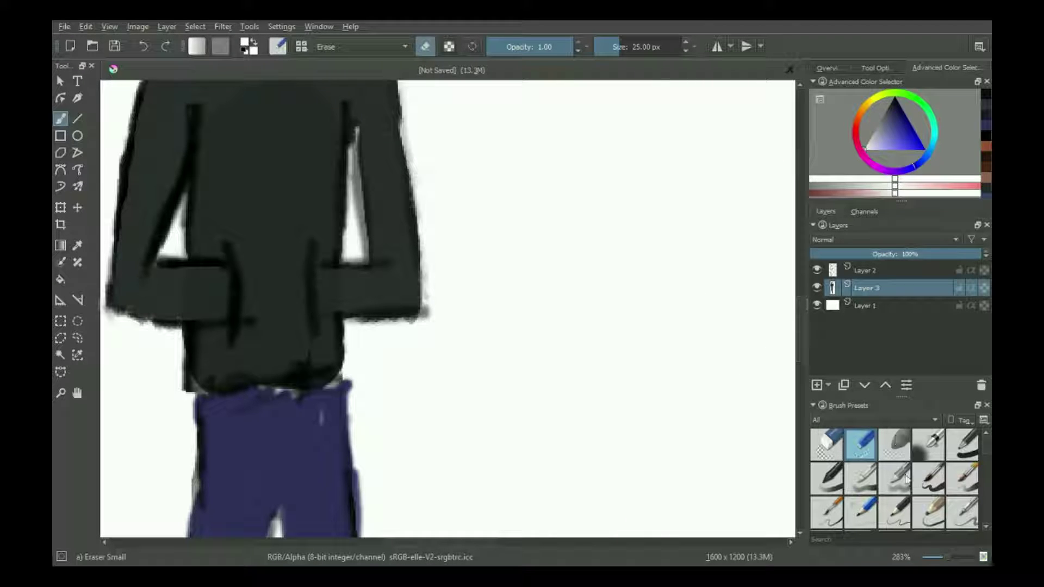
click(897, 479)
click(235, 172)
key(ctrl+z)
click(929, 445)
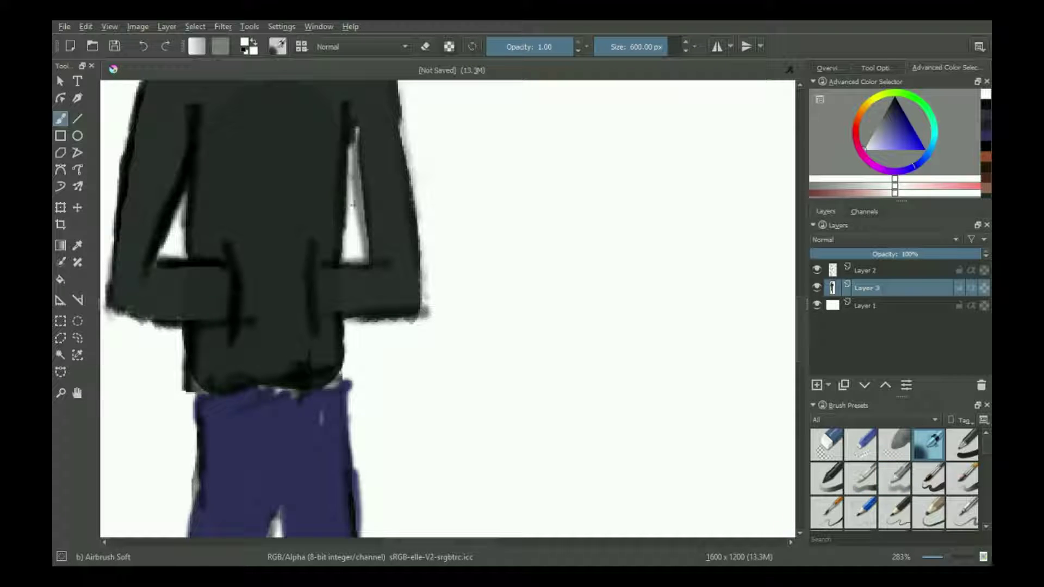
click(930, 479)
drag(220, 176, 232, 126)
key(ctrl+z)
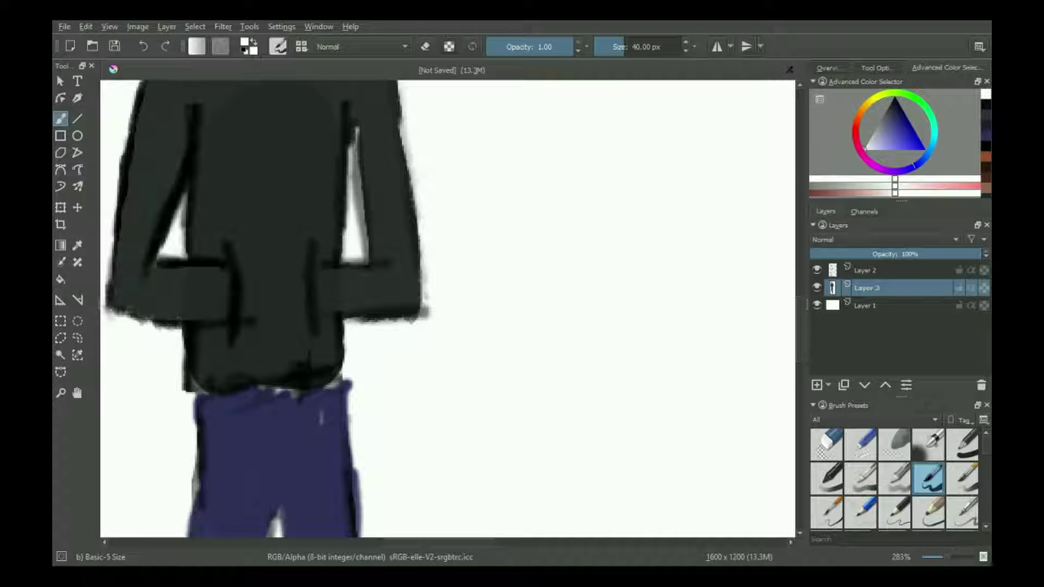
Step: Letter ハツスル in white across the hoodie's chest with the 40 px brush, redrawing the last character as needed
mouse_move(217, 175)
mouse_down()
mouse_move(232, 147)
mouse_move(243, 175)
mouse_up()
mouse_move(254, 173)
mouse_down()
mouse_move(268, 141)
mouse_move(256, 139)
mouse_move(297, 141)
mouse_move(280, 175)
mouse_move(301, 173)
mouse_up()
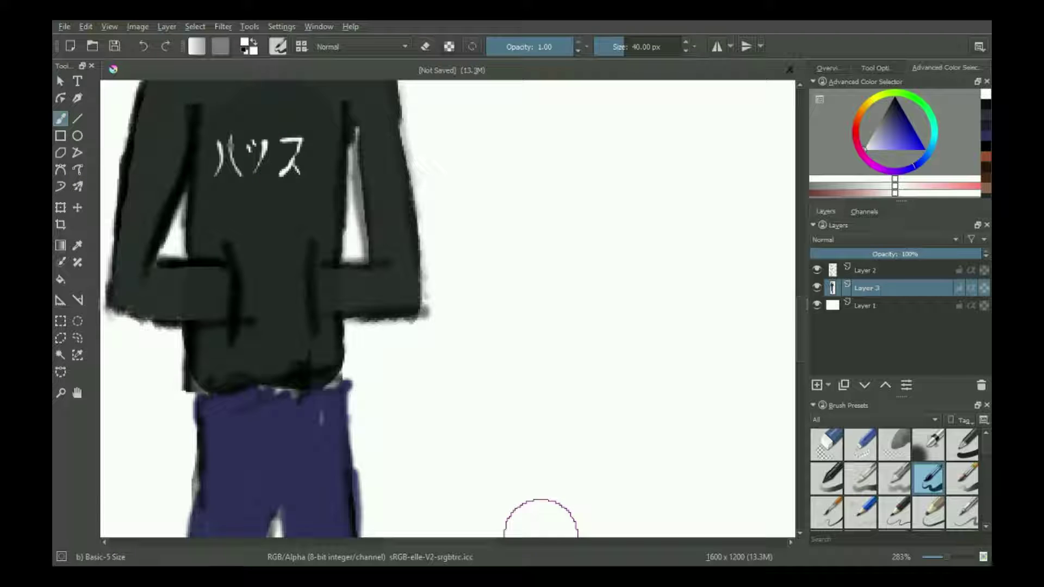
drag(321, 145, 312, 173)
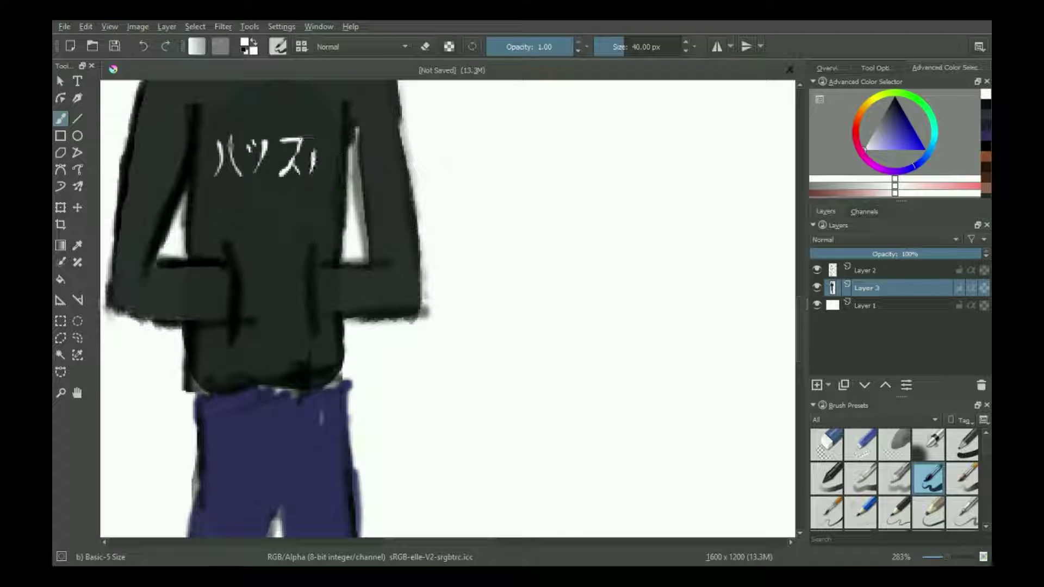
key(ctrl+z)
mouse_move(322, 141)
mouse_down()
mouse_move(322, 163)
mouse_move(344, 160)
mouse_up()
key(ctrl+z)
key(ctrl+z)
drag(324, 171, 329, 160)
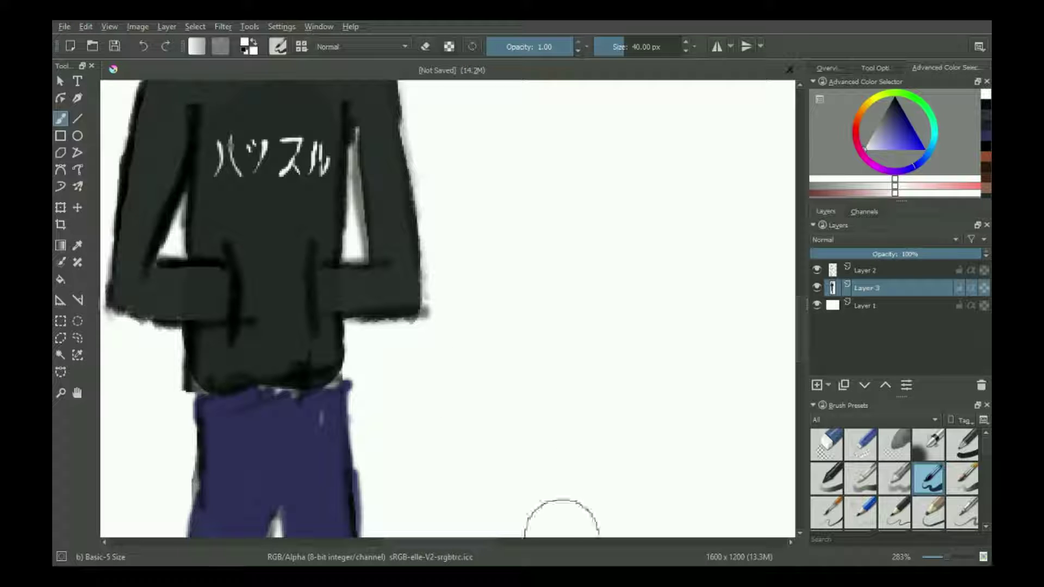
Step: Change the paint colour to black for writing beside the whole figure
scroll(527, 196, up, 2)
scroll(410, 196, down, 7)
scroll(389, 173, up, 2)
scroll(374, 189, up, 2)
scroll(374, 189, down, 4)
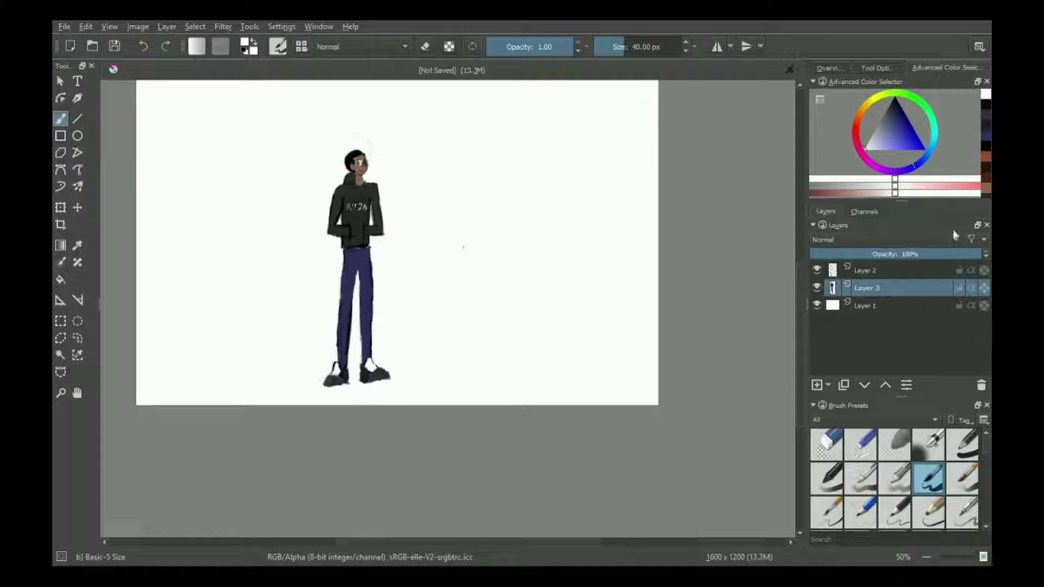
click(868, 131)
mouse_move(424, 249)
mouse_down()
mouse_move(464, 178)
mouse_move(469, 240)
mouse_move(512, 202)
mouse_up()
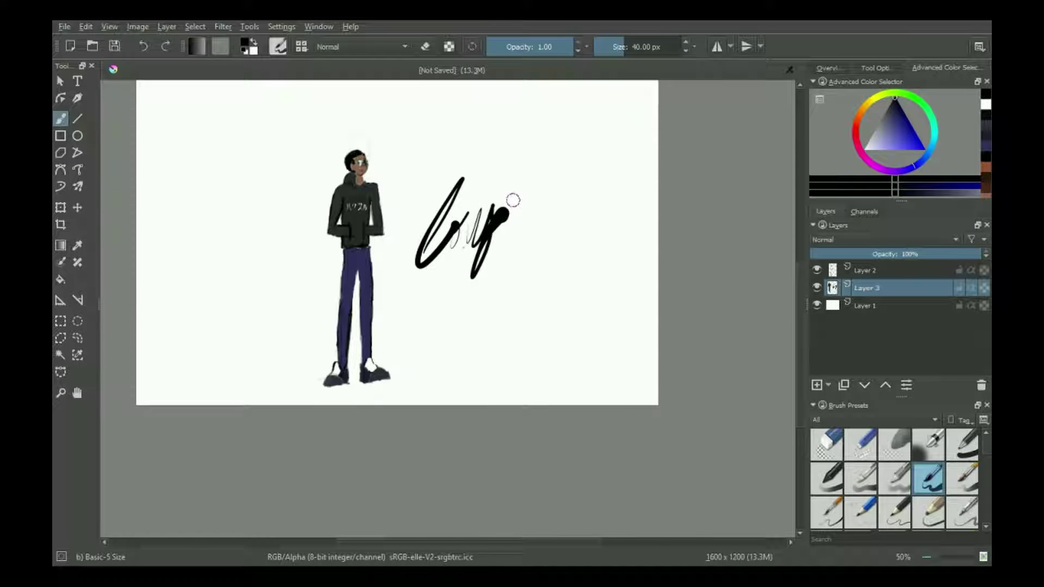
key(ctrl+z)
key(ctrl+z)
Step: Set the brush size to 7.47 px and handwrite the artist's name in slanted black script beside the figure
drag(626, 36, 609, 47)
drag(446, 223, 455, 169)
drag(448, 223, 472, 279)
drag(506, 180, 511, 222)
Step: Handwrite "Cartoons" in matching script beneath the artist's name and underline both lines with slanted strokes
mouse_move(454, 270)
mouse_down()
mouse_move(467, 305)
mouse_move(544, 260)
mouse_up()
drag(522, 294, 570, 255)
drag(473, 304, 533, 248)
drag(472, 299, 483, 328)
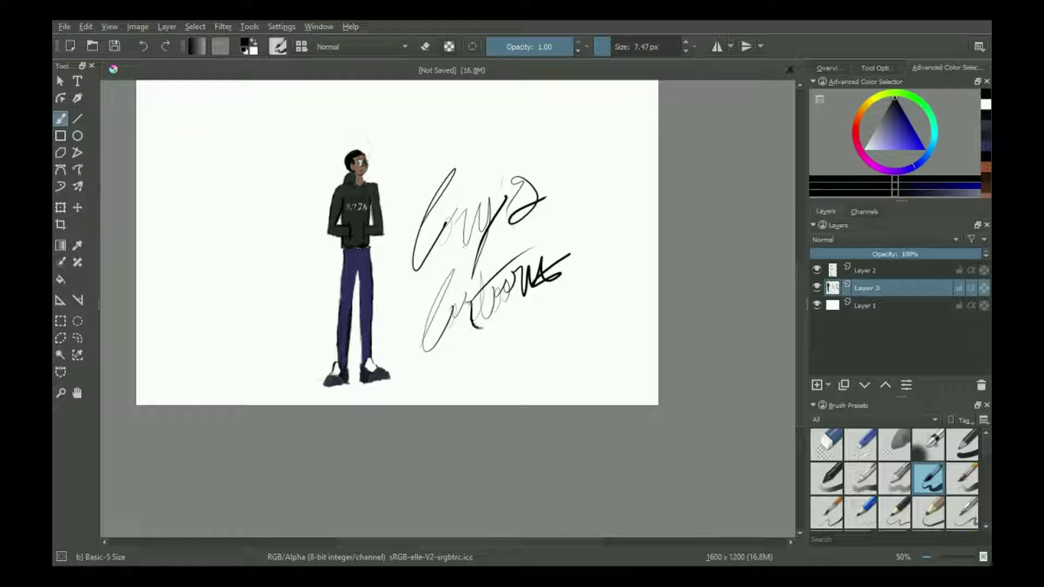
drag(419, 284, 530, 213)
drag(439, 362, 549, 293)
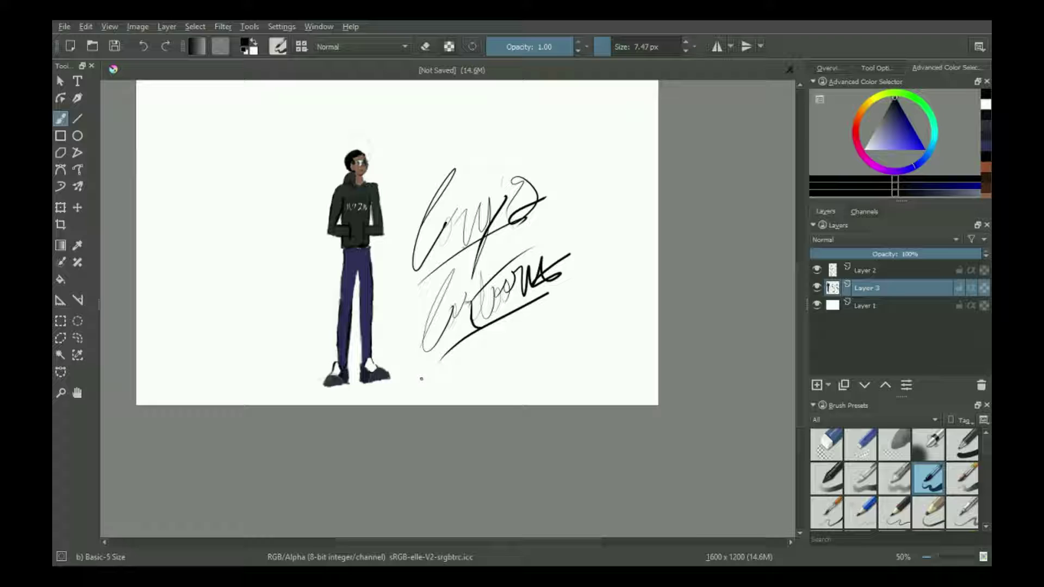